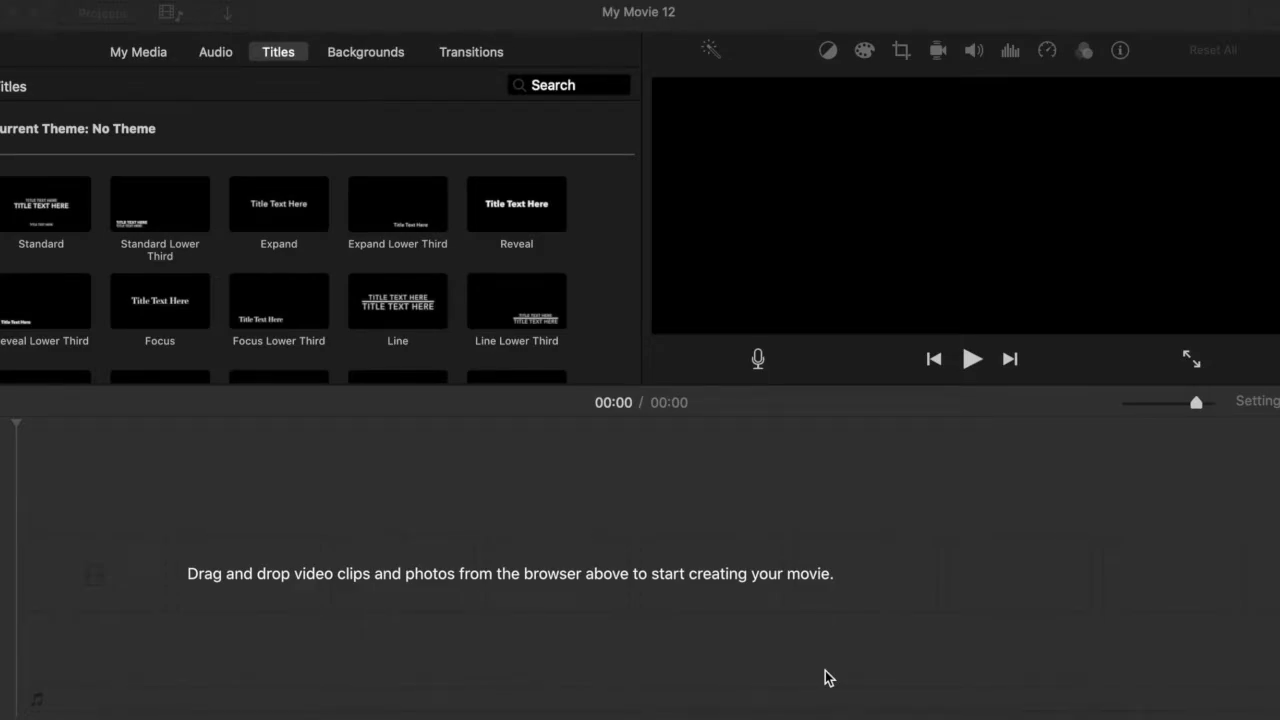
Step: Add a White background extended to 9 seconds, then drop A whole new world one.mp4 above it
{"action": "left_click", "coordinate": [341, 54]}
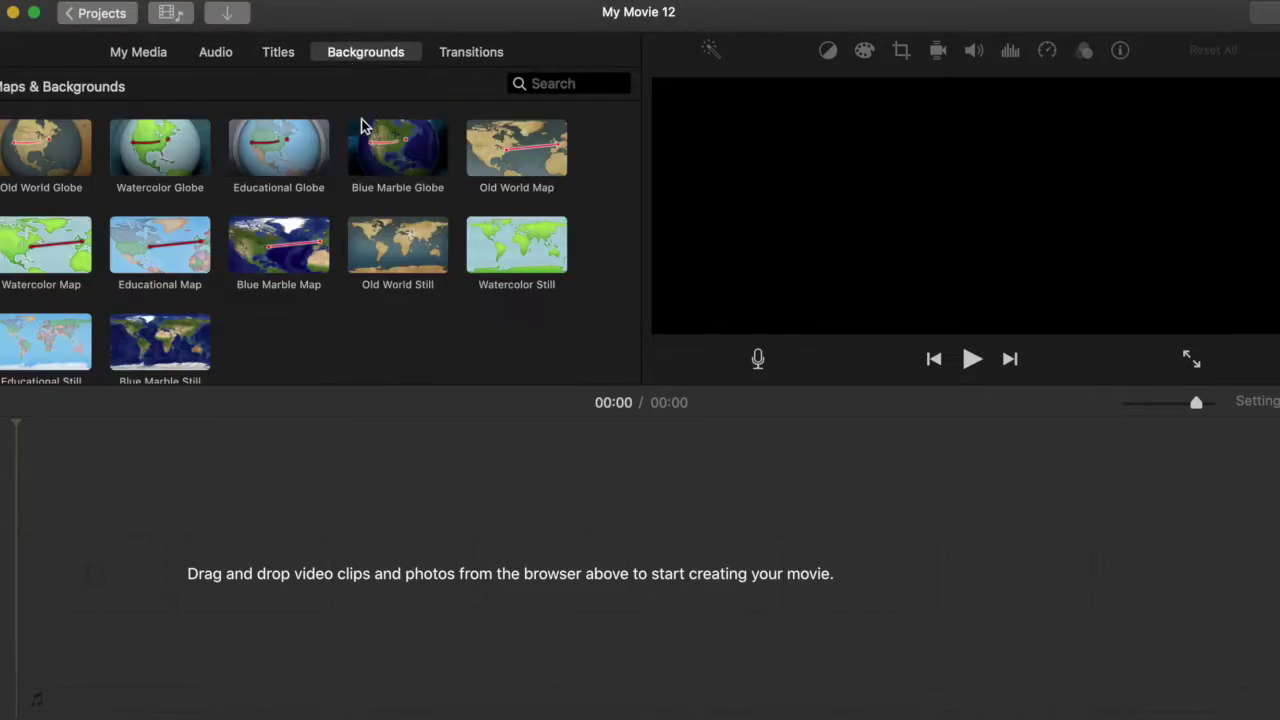
{"action": "scroll", "coordinate": [377, 326], "scroll_direction": "down", "scroll_amount": 5}
{"action": "scroll", "coordinate": [377, 326], "scroll_direction": "down", "scroll_amount": 3}
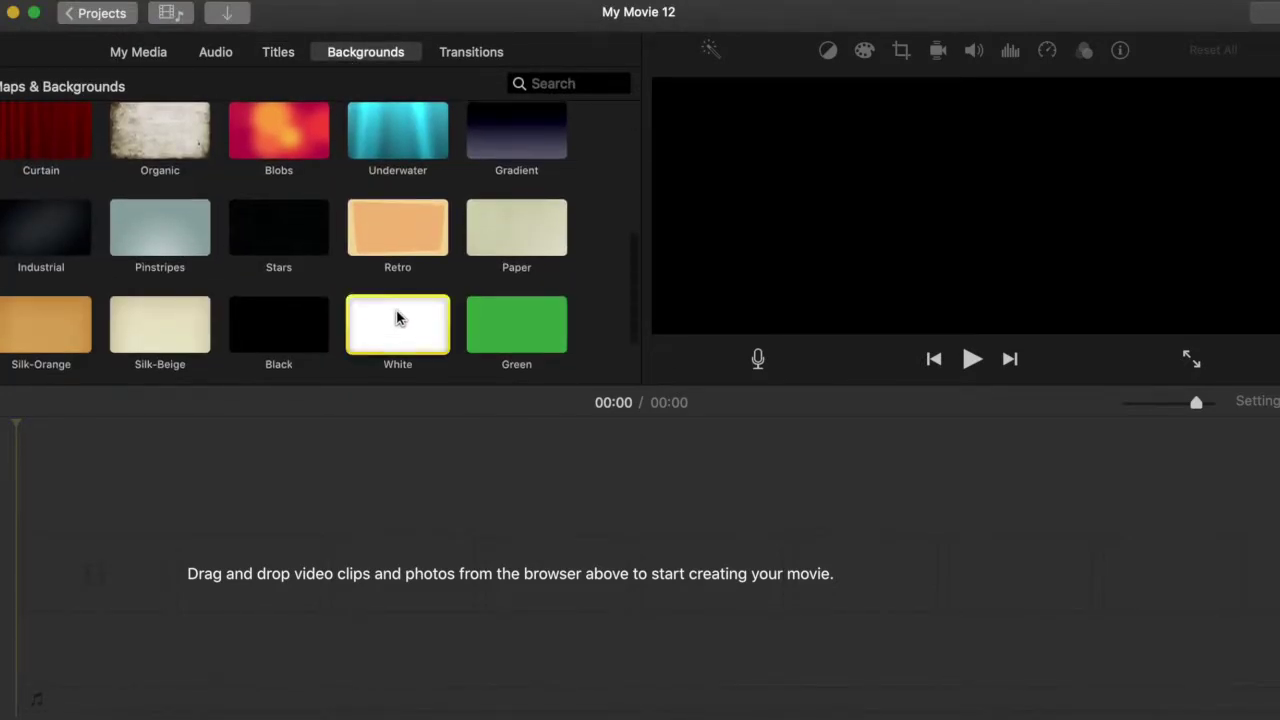
{"action": "left_click_drag", "start_coordinate": [397, 317], "coordinate": [358, 582]}
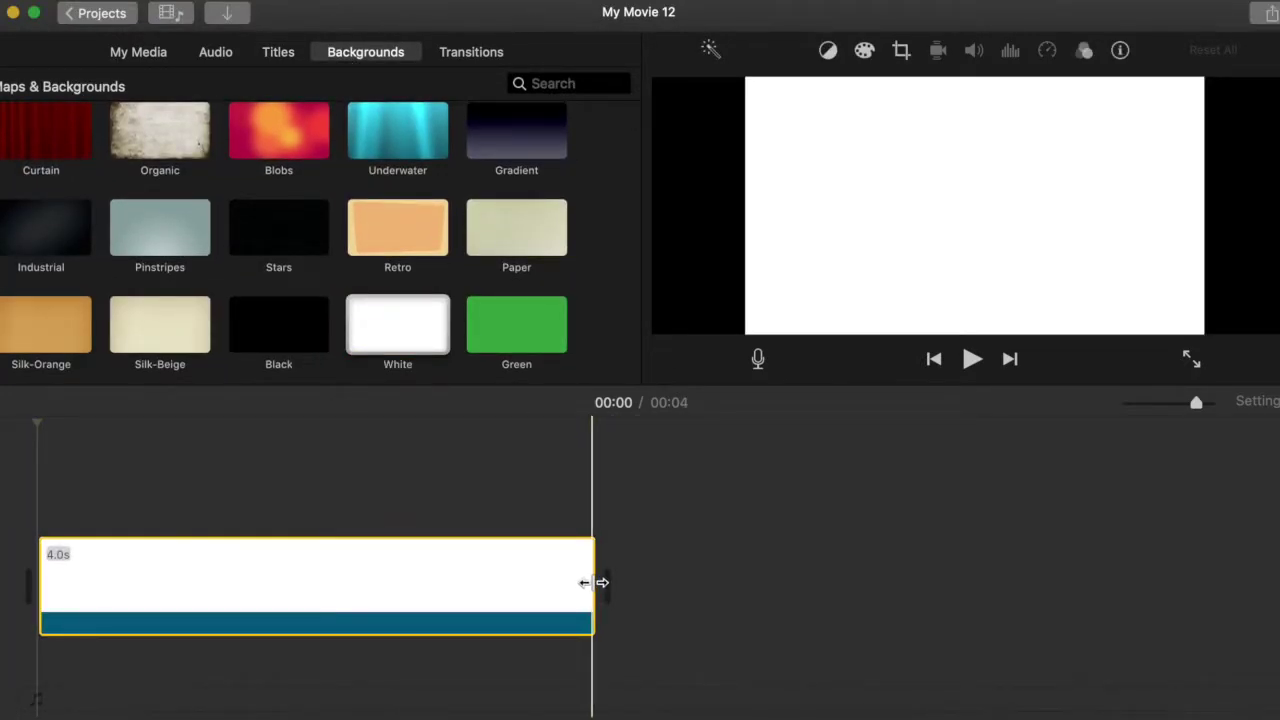
{"action": "left_click_drag", "start_coordinate": [594, 585], "coordinate": [1275, 585]}
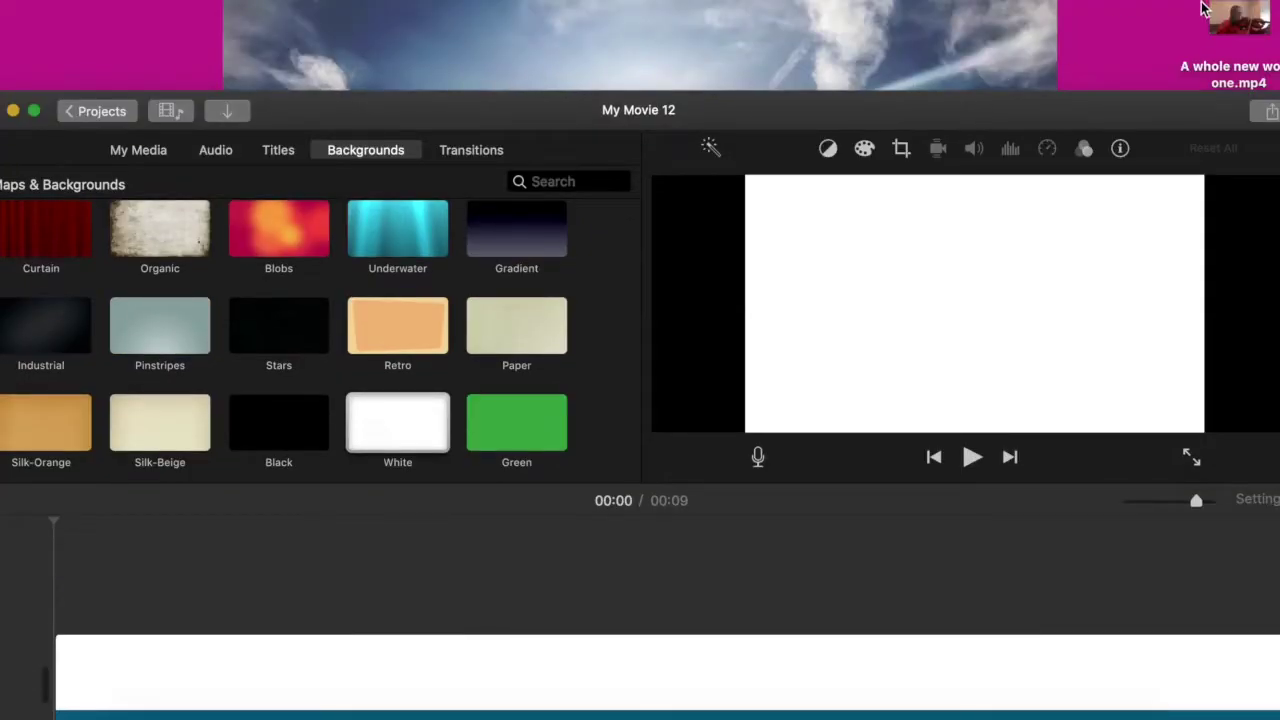
{"action": "left_click_drag", "start_coordinate": [1237, 18], "coordinate": [640, 565]}
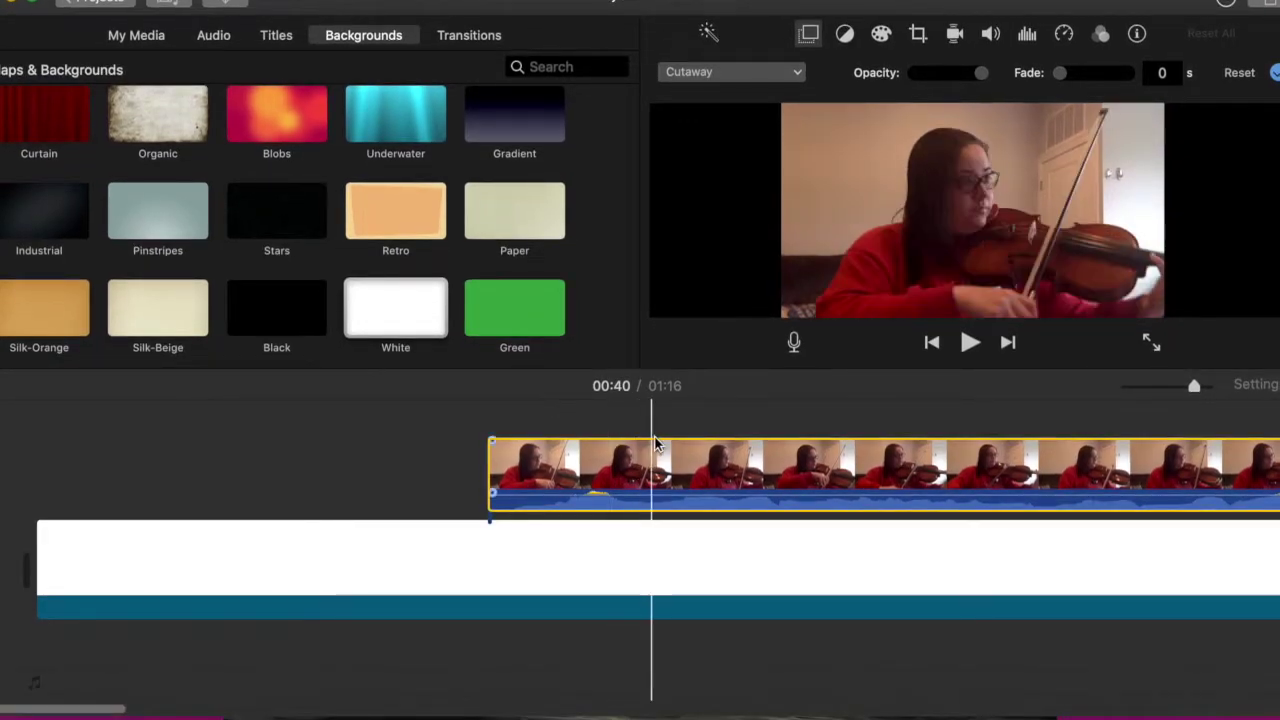
Step: Move the violin clip to the movie's start as a Picture in Picture inset in the upper right
{"action": "left_click_drag", "start_coordinate": [655, 445], "coordinate": [175, 485]}
{"action": "left_click", "coordinate": [714, 75]}
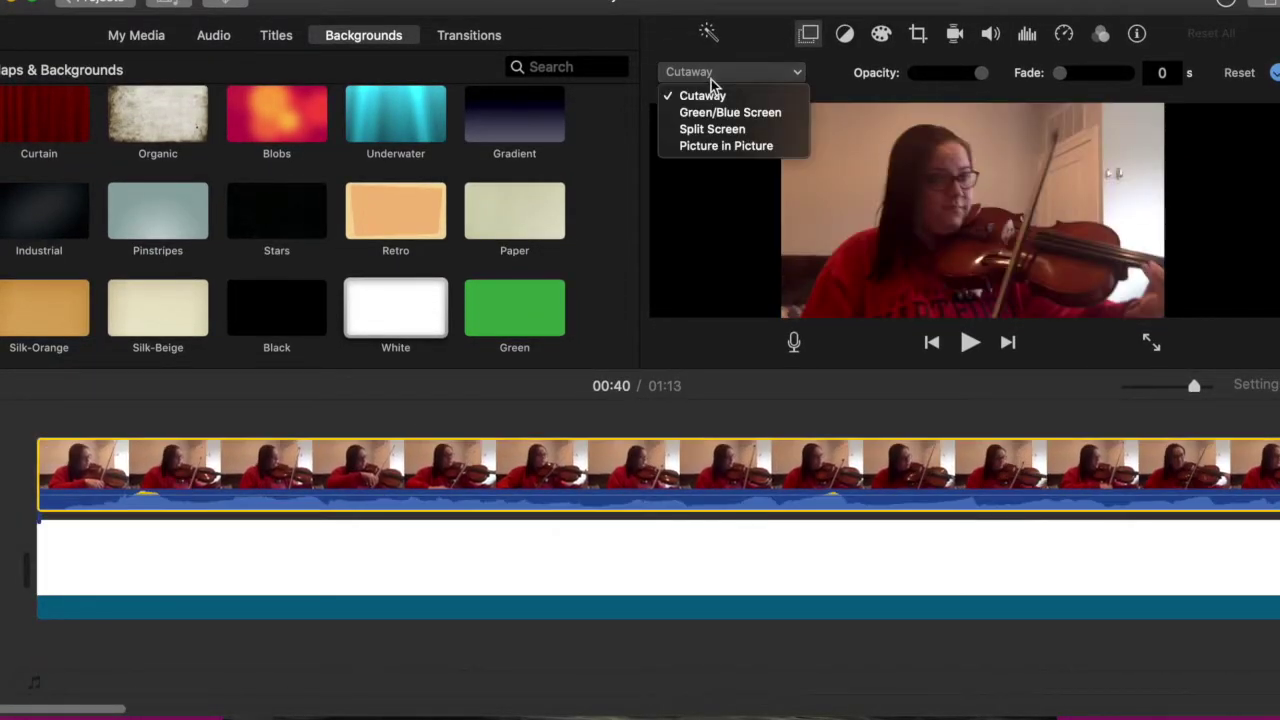
{"action": "left_click", "coordinate": [715, 146]}
{"action": "left_click", "coordinate": [623, 560]}
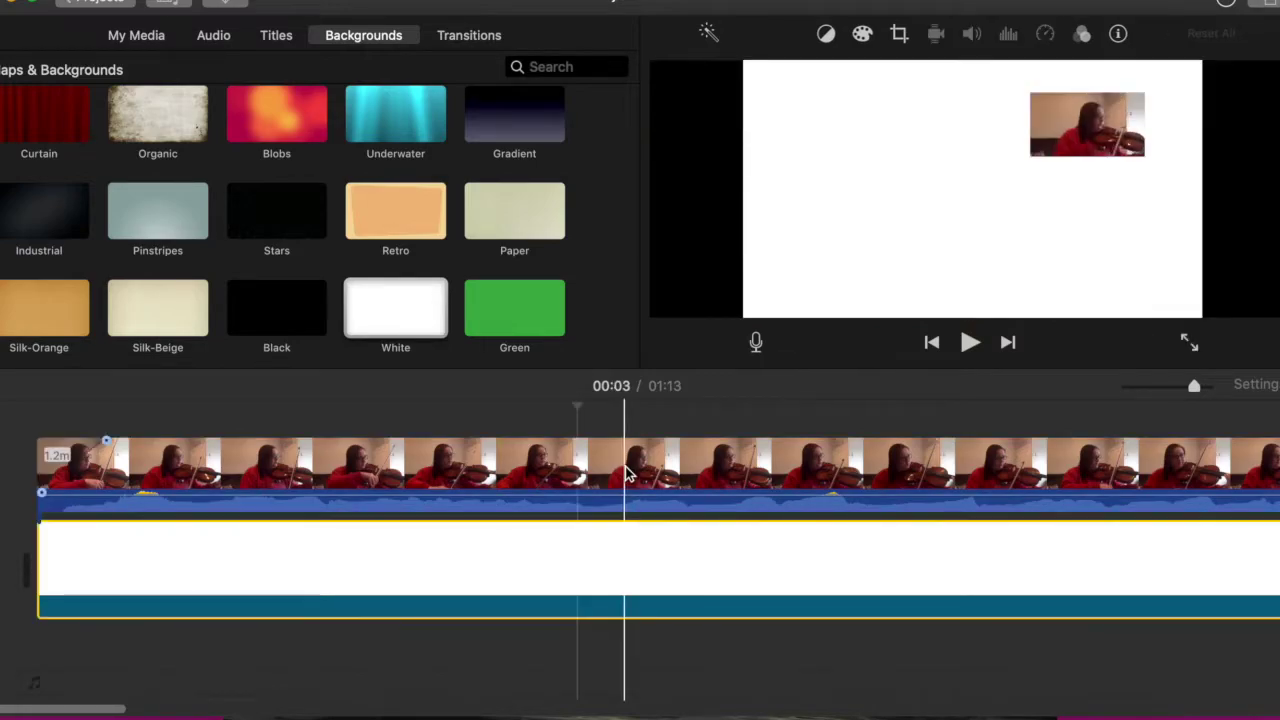
{"action": "left_click", "coordinate": [624, 470]}
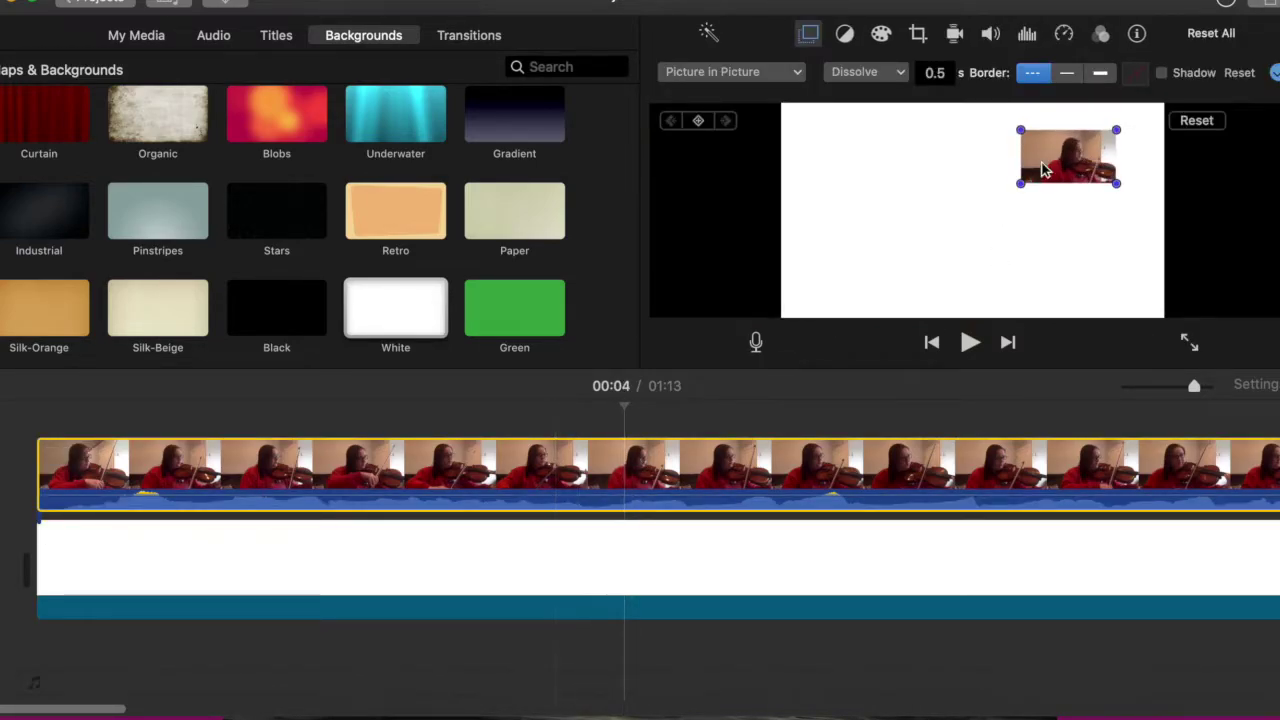
{"action": "left_click_drag", "start_coordinate": [1066, 163], "coordinate": [1098, 176]}
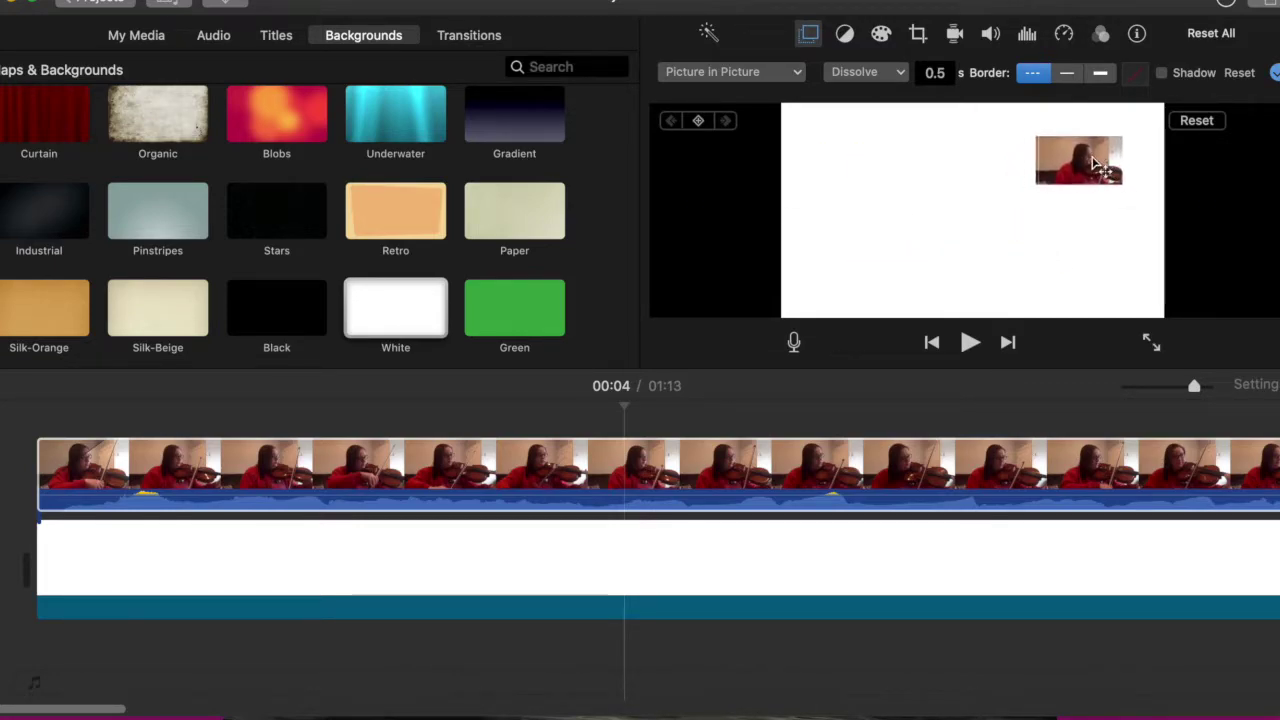
Step: Try Ken Burns and Crop to Fill on the violin clip, then return it to Fit
{"action": "left_click", "coordinate": [917, 35]}
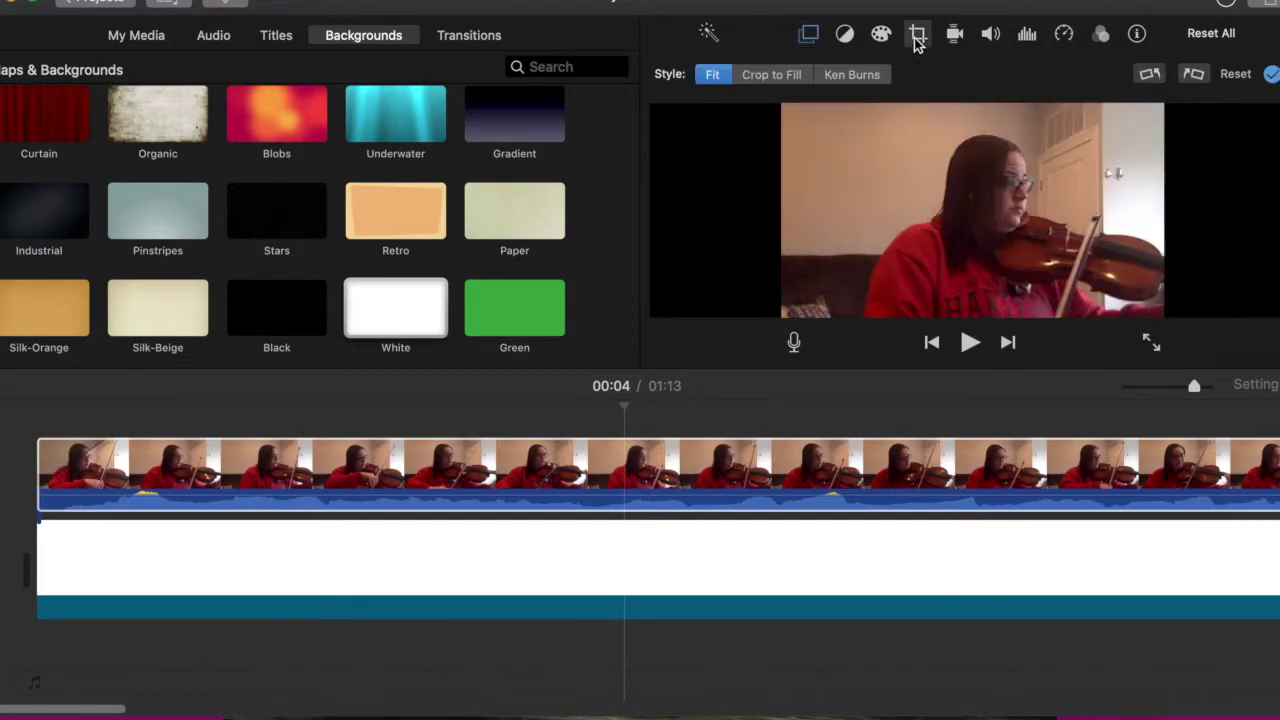
{"action": "left_click", "coordinate": [836, 78]}
{"action": "left_click", "coordinate": [790, 78]}
{"action": "left_click", "coordinate": [716, 78]}
Step: Check the clip's volume settings, then select the violin and white background clips
{"action": "left_click", "coordinate": [989, 35]}
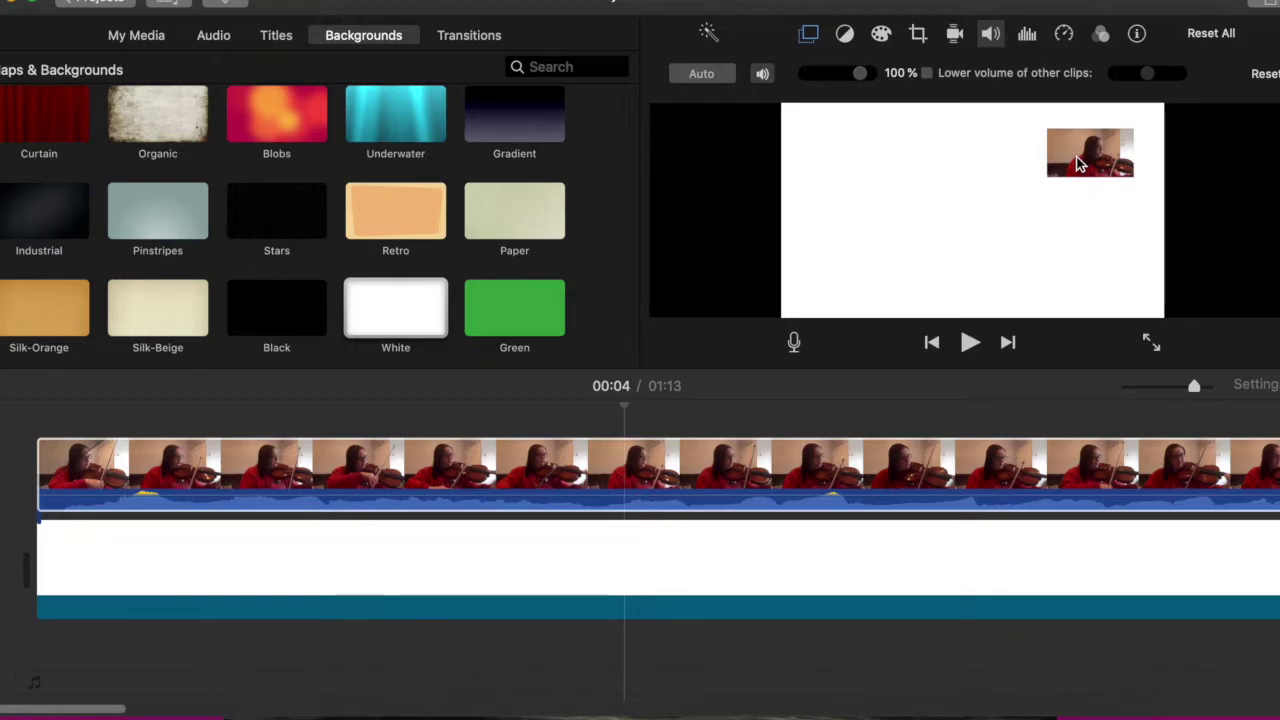
{"action": "left_click", "coordinate": [706, 489]}
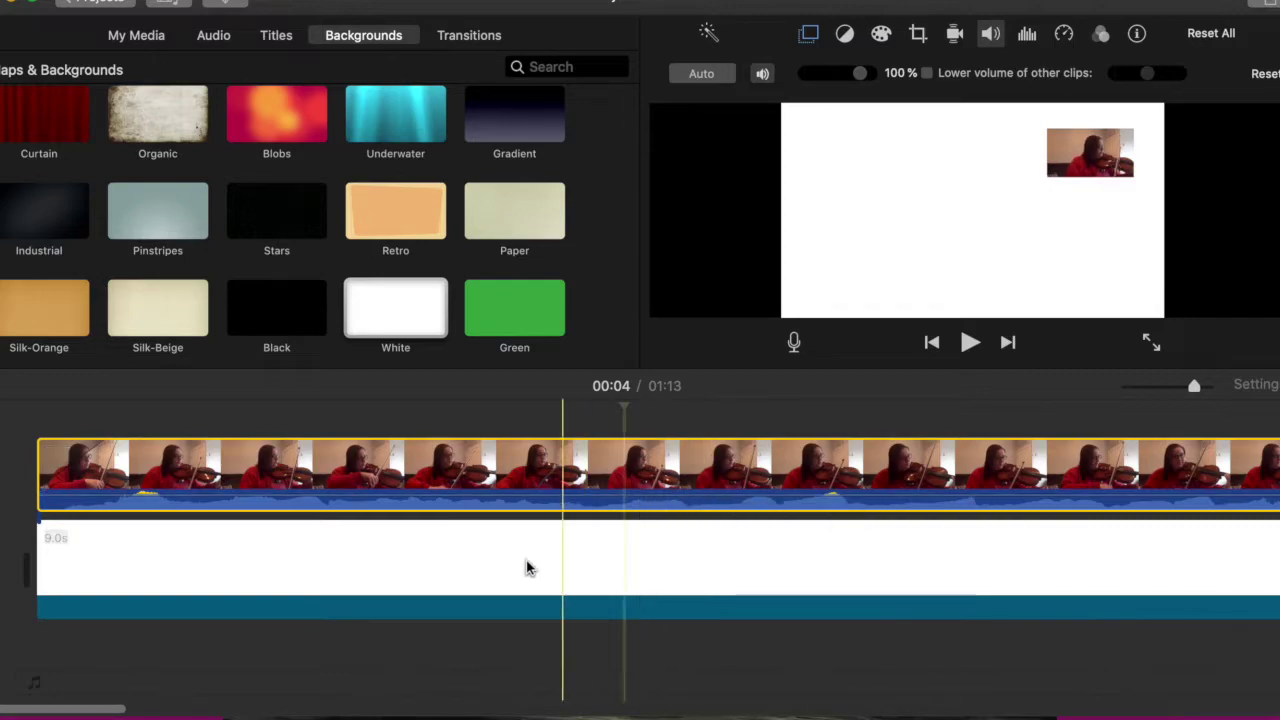
{"action": "left_click", "coordinate": [837, 166]}
{"action": "left_click", "coordinate": [537, 543]}
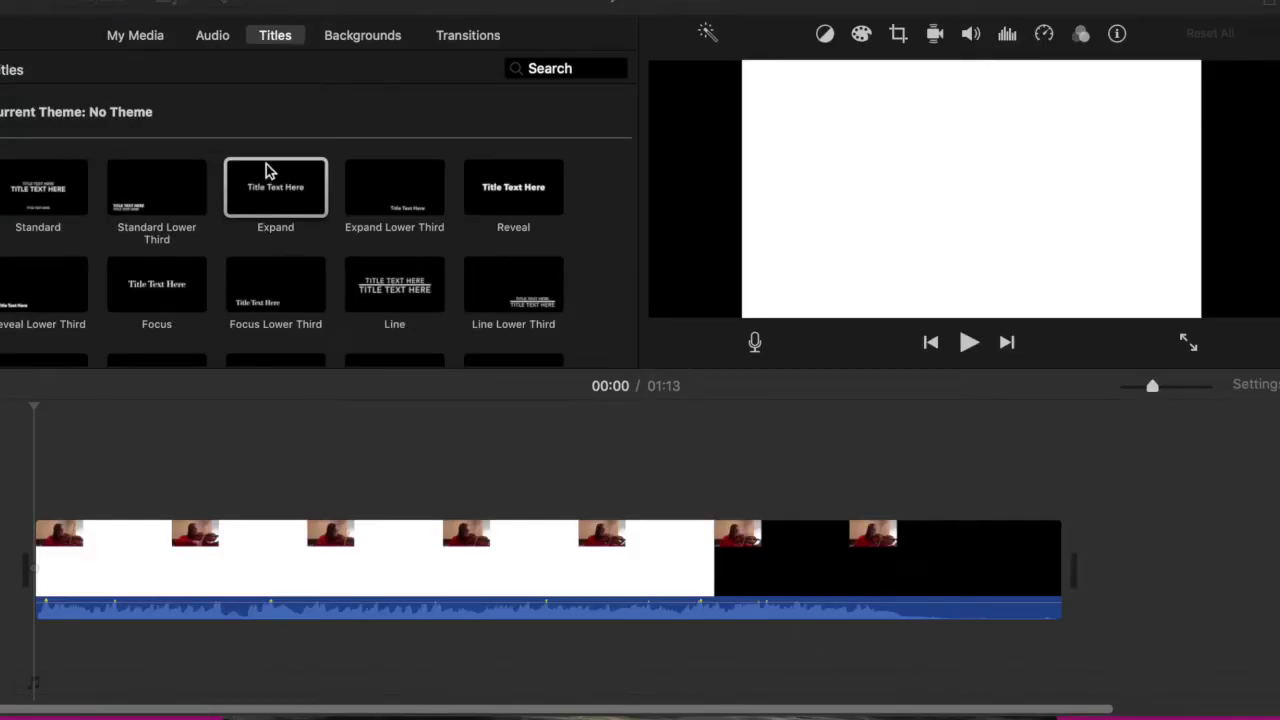
Step: Add an Expand title at the start reading 'Setup time yo' and select the performance clip
{"action": "left_click_drag", "start_coordinate": [260, 218], "coordinate": [110, 512]}
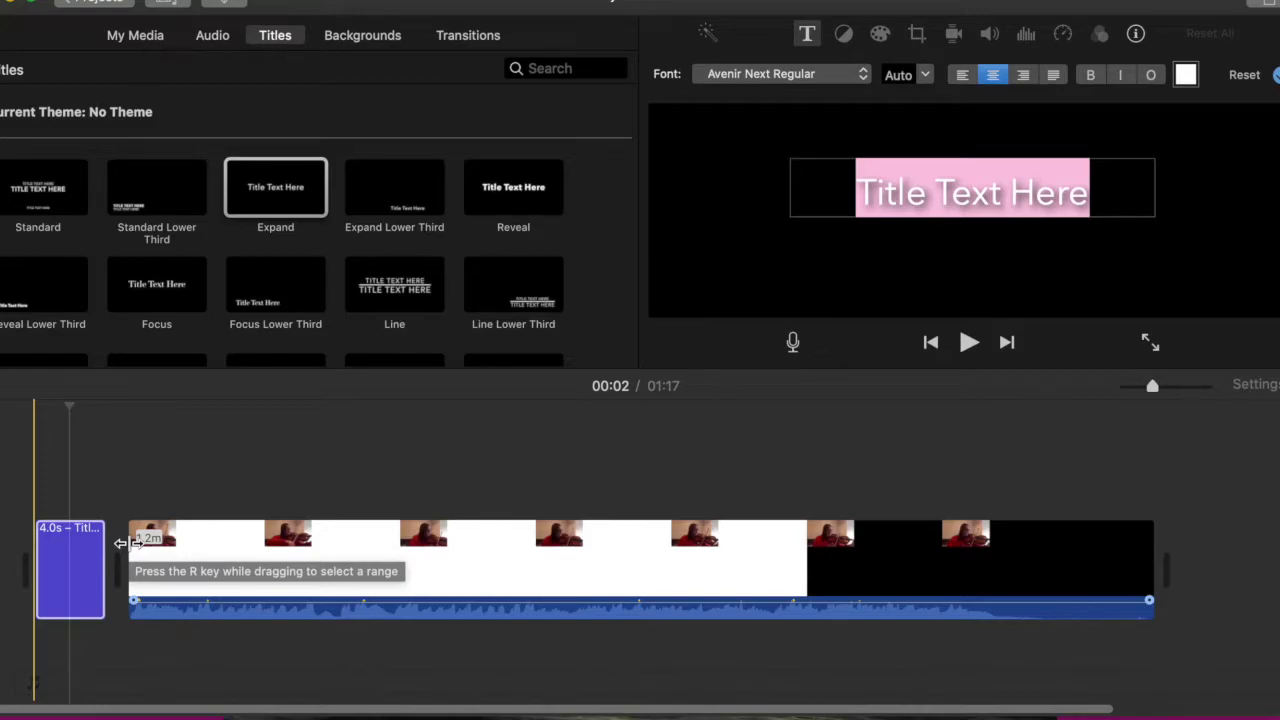
{"action": "triple_click", "coordinate": [1014, 191]}
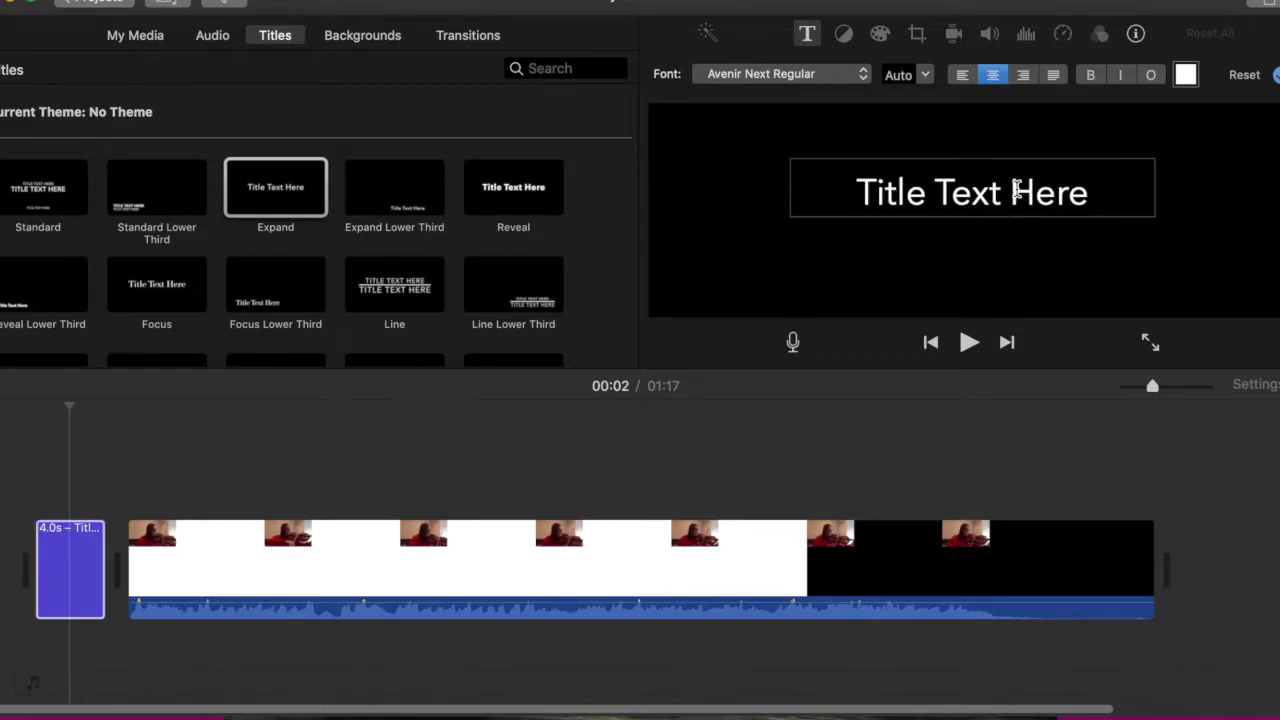
{"action": "type", "text": "Setup time yo"}
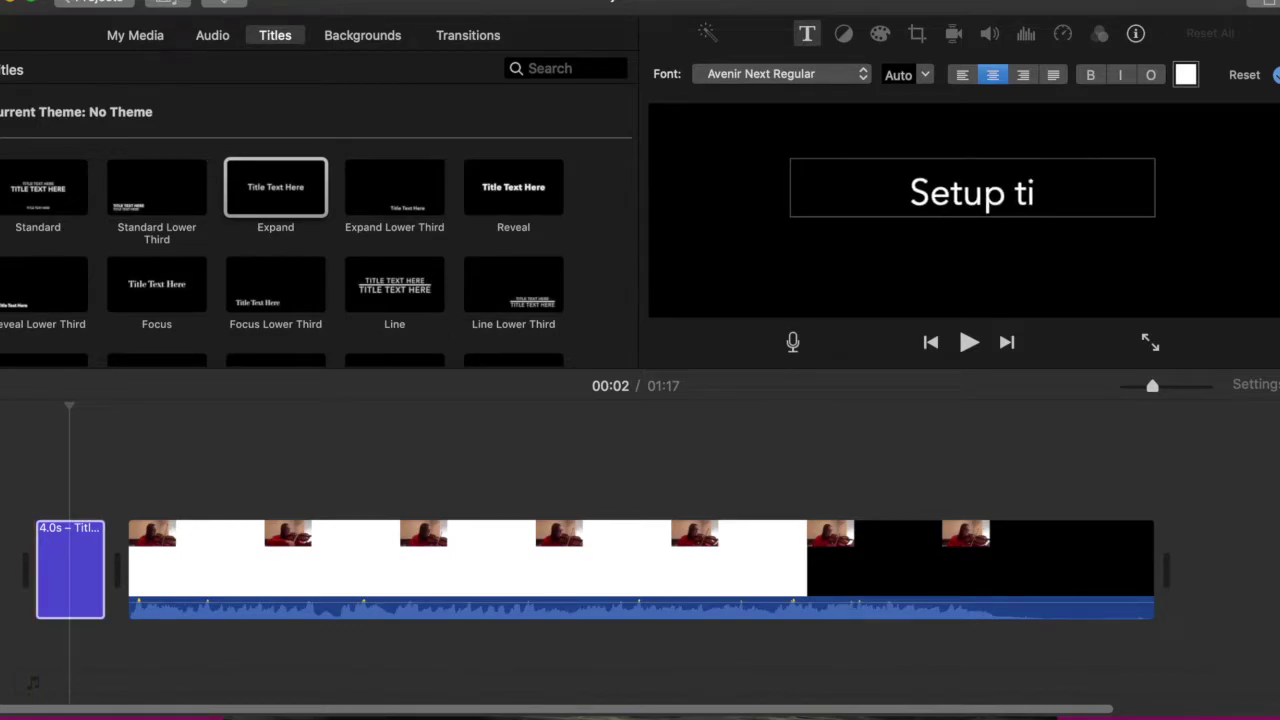
{"action": "left_click", "coordinate": [48, 550]}
{"action": "left_click", "coordinate": [165, 541]}
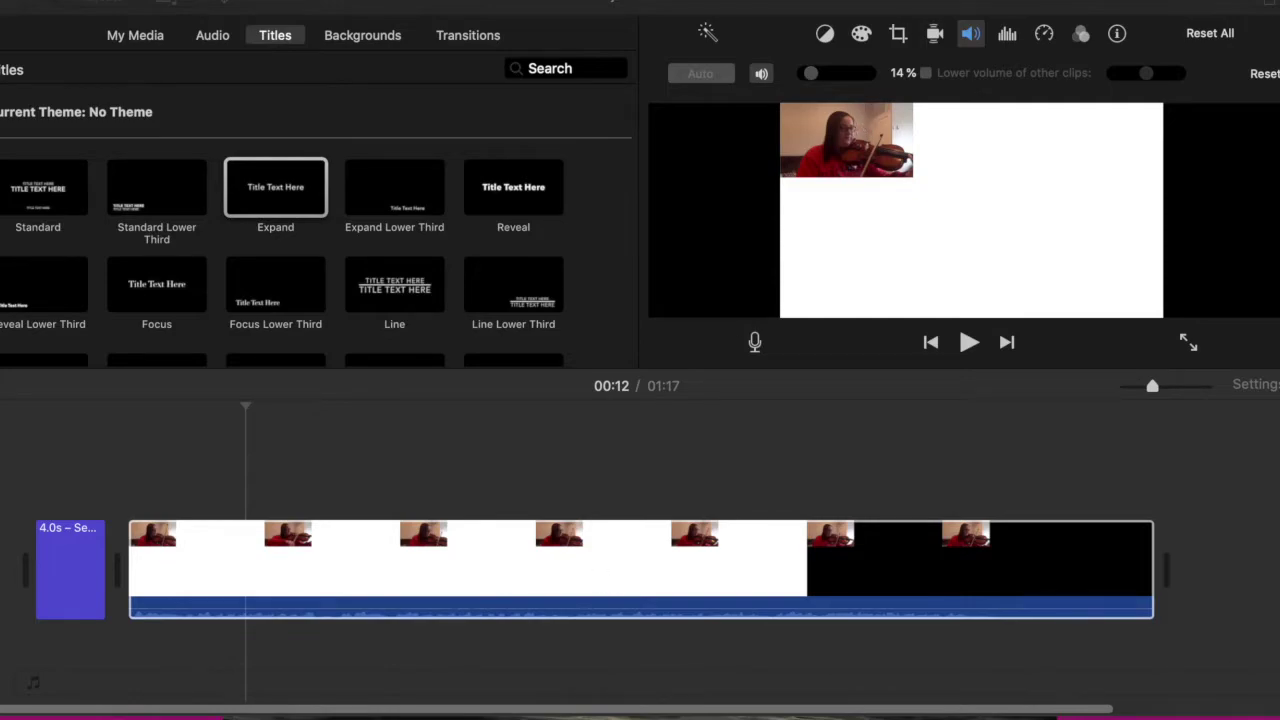
Step: Add IMG_0457.mov as a cutaway above the violin clip, aligned to its start
{"action": "left_click", "coordinate": [997, 3]}
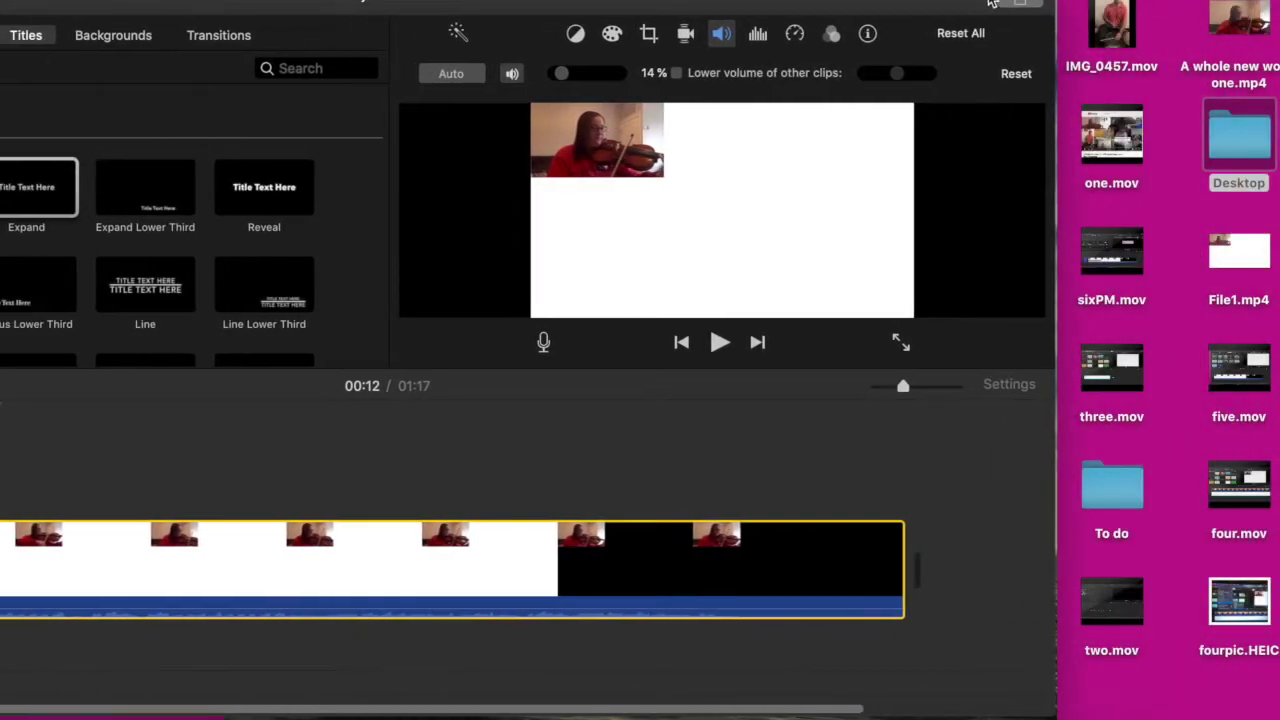
{"action": "left_click_drag", "start_coordinate": [1088, 44], "coordinate": [224, 505]}
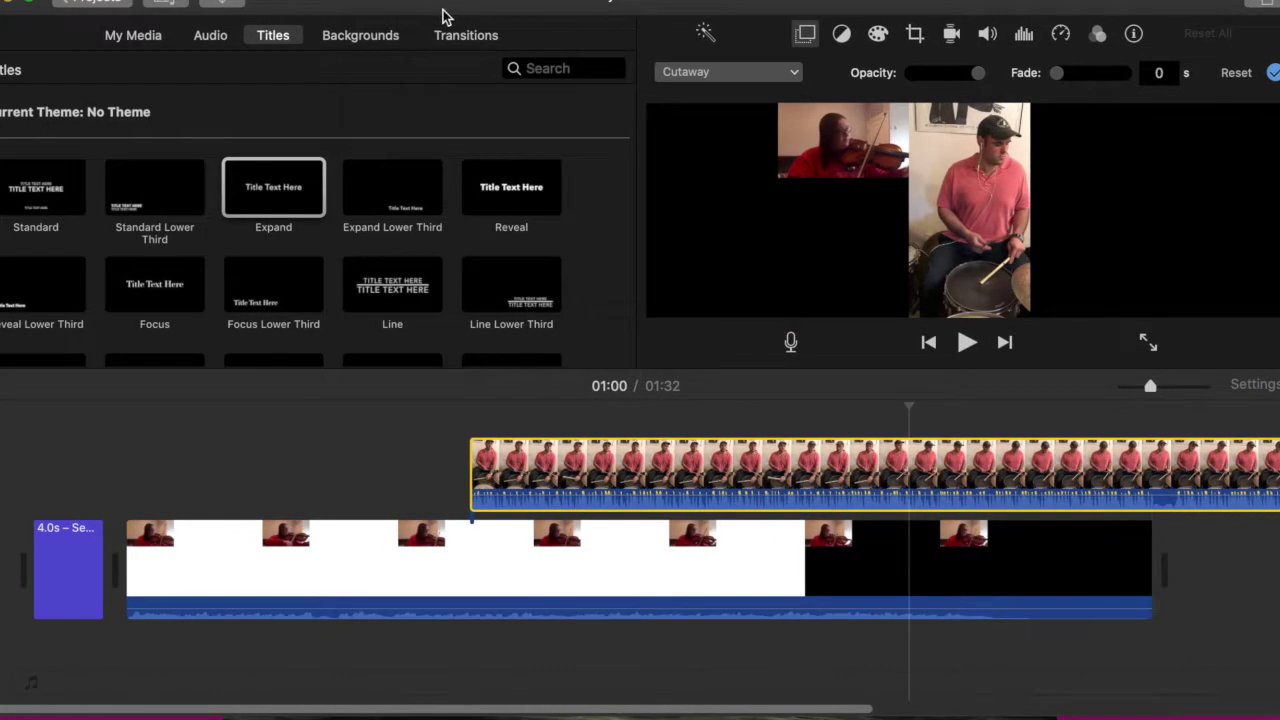
{"action": "left_click_drag", "start_coordinate": [525, 462], "coordinate": [227, 461]}
Step: Make the drummer clip a picture-in-picture inset, shrunk and placed beneath the violinist's inset
{"action": "left_click", "coordinate": [710, 71]}
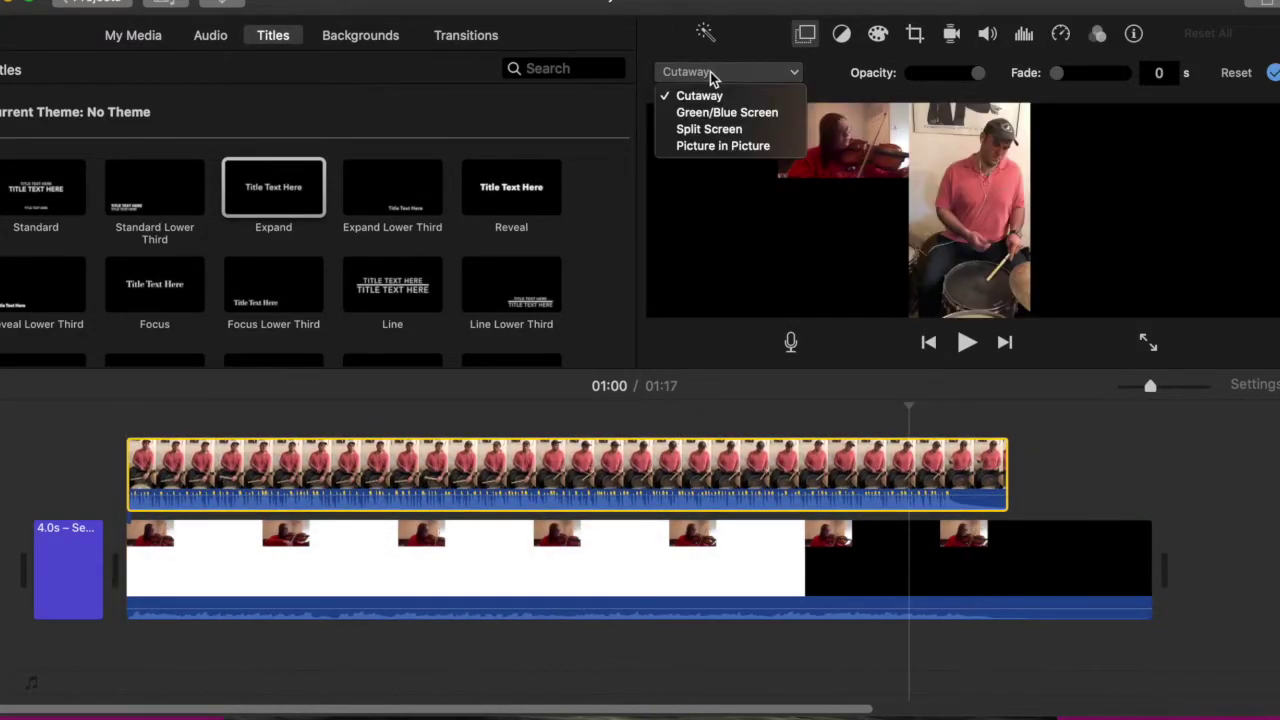
{"action": "left_click", "coordinate": [563, 478]}
{"action": "left_click", "coordinate": [726, 70]}
{"action": "left_click", "coordinate": [710, 146]}
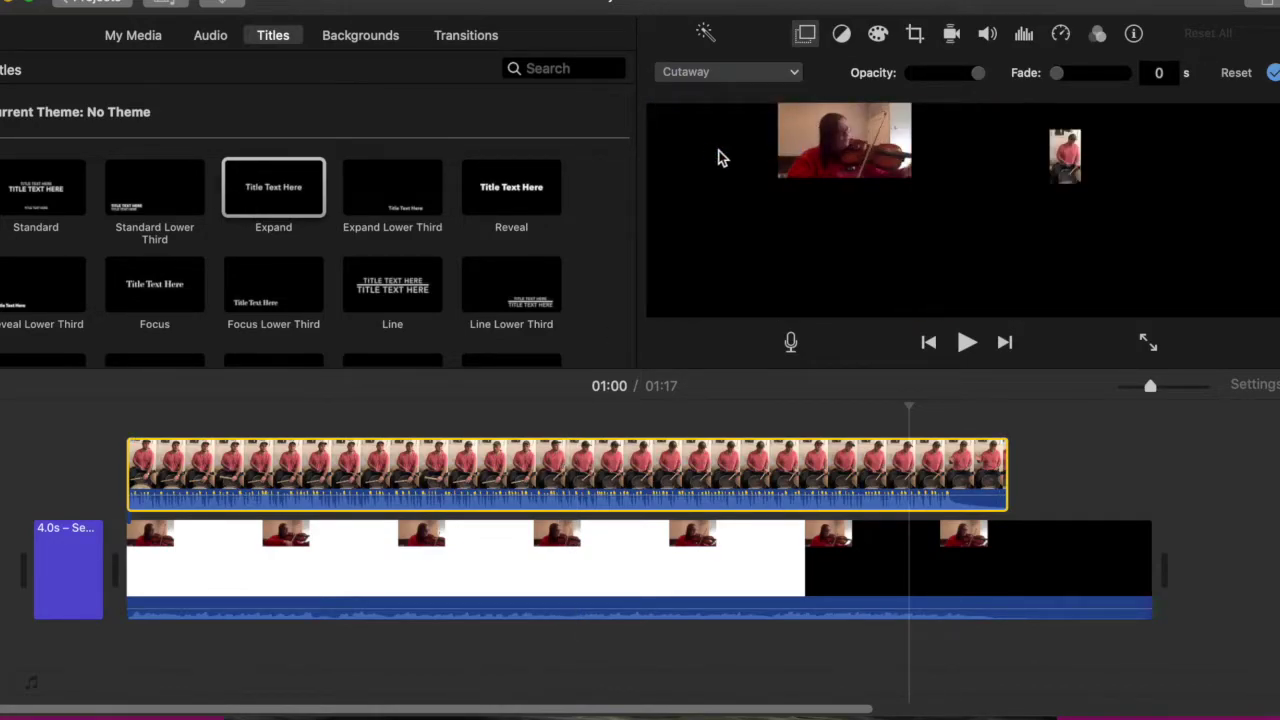
{"action": "left_click_drag", "start_coordinate": [1068, 172], "coordinate": [946, 190]}
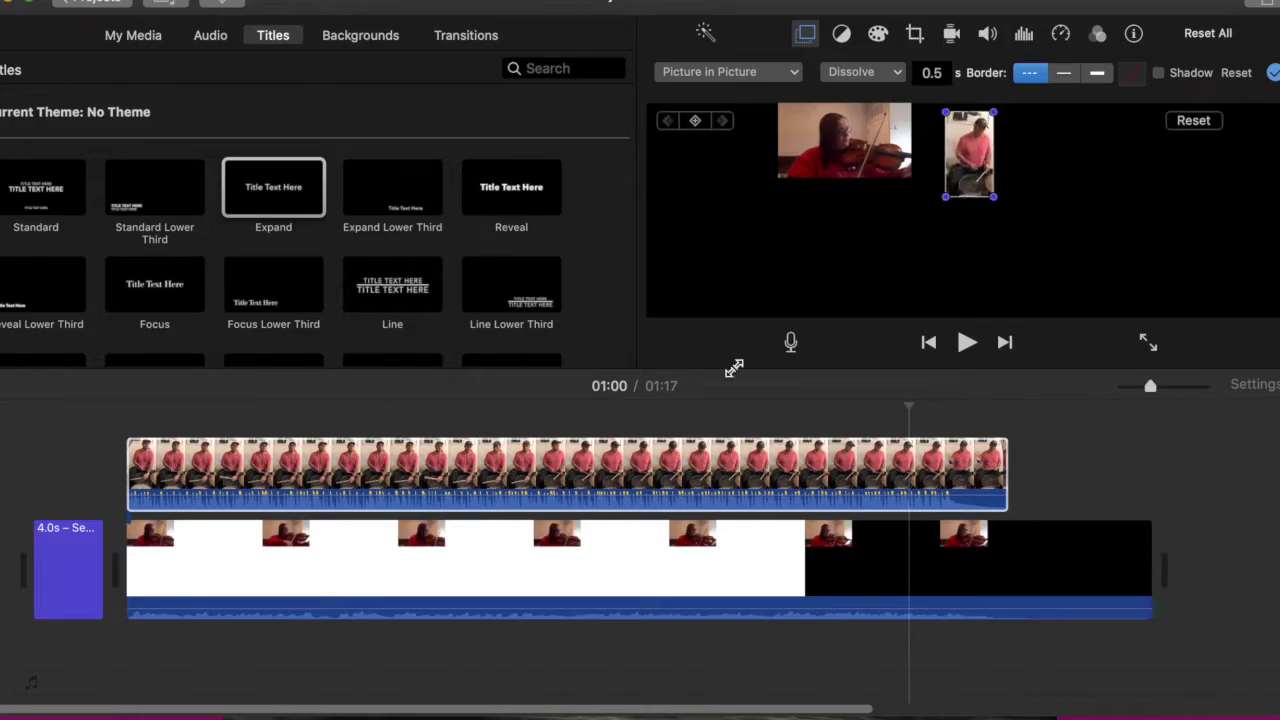
{"action": "left_click", "coordinate": [565, 456]}
{"action": "left_click_drag", "start_coordinate": [968, 183], "coordinate": [880, 296]}
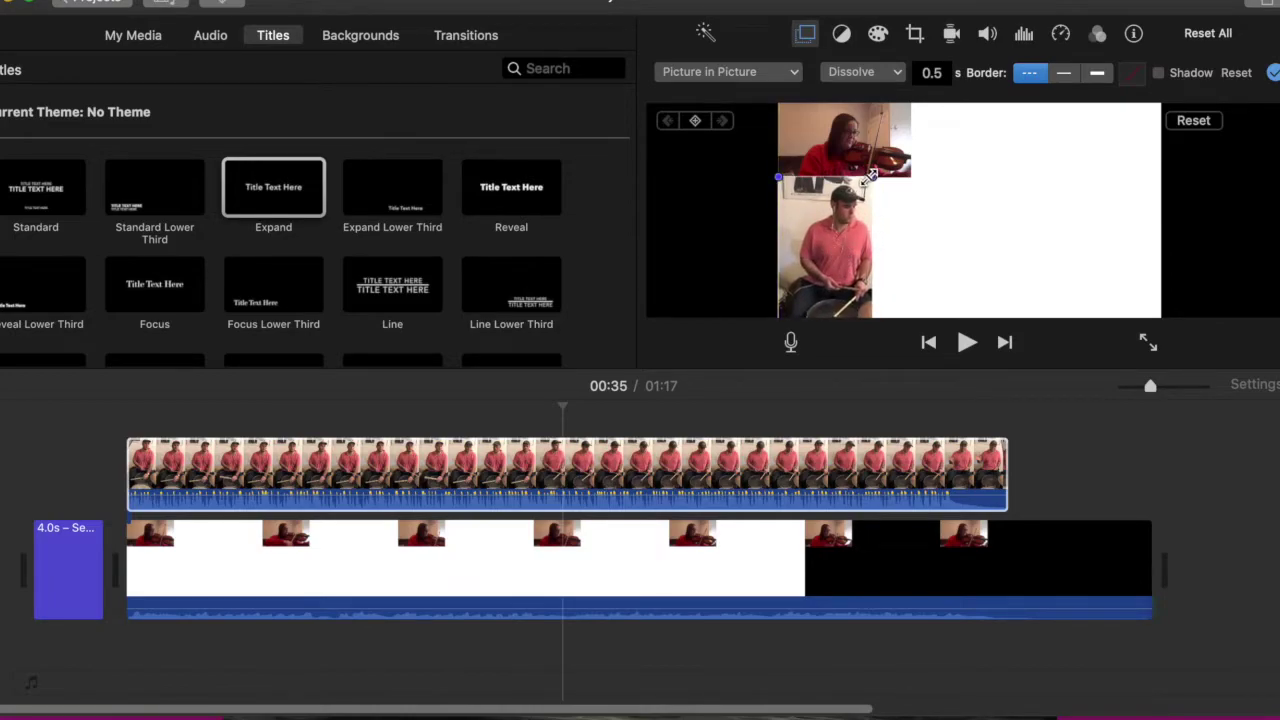
{"action": "left_click_drag", "start_coordinate": [871, 178], "coordinate": [838, 213]}
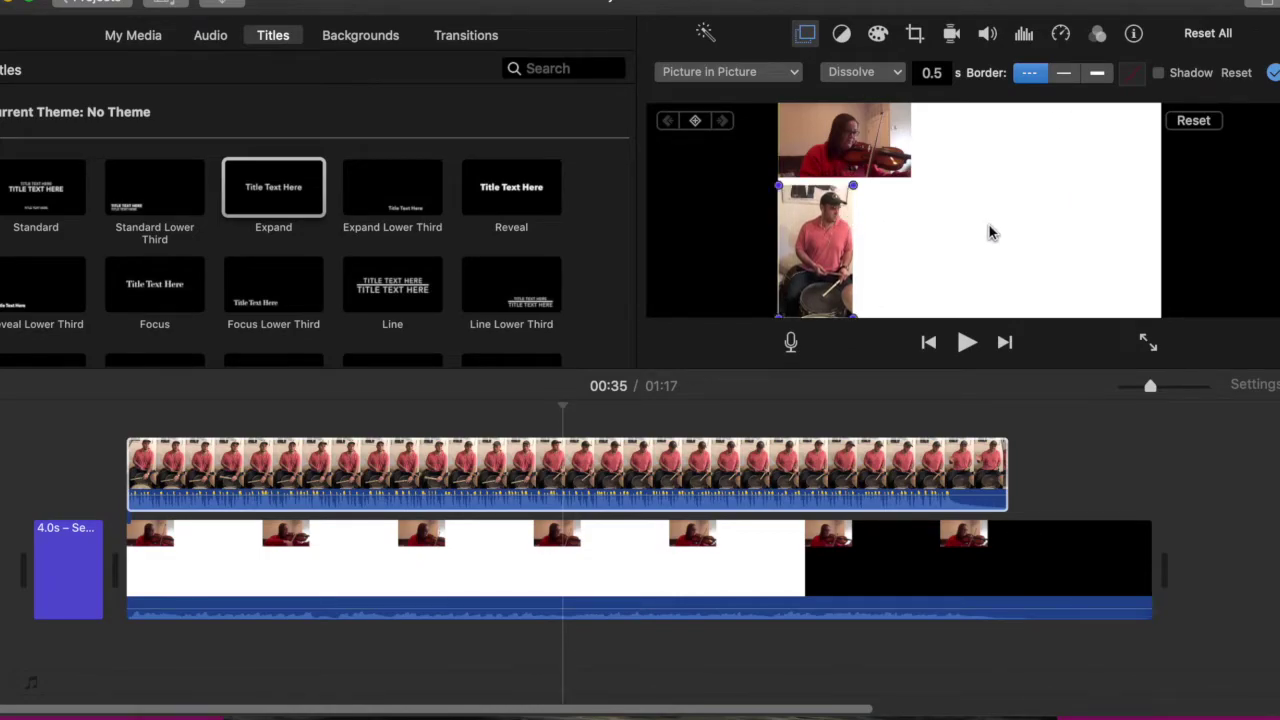
{"action": "left_click", "coordinate": [112, 487]}
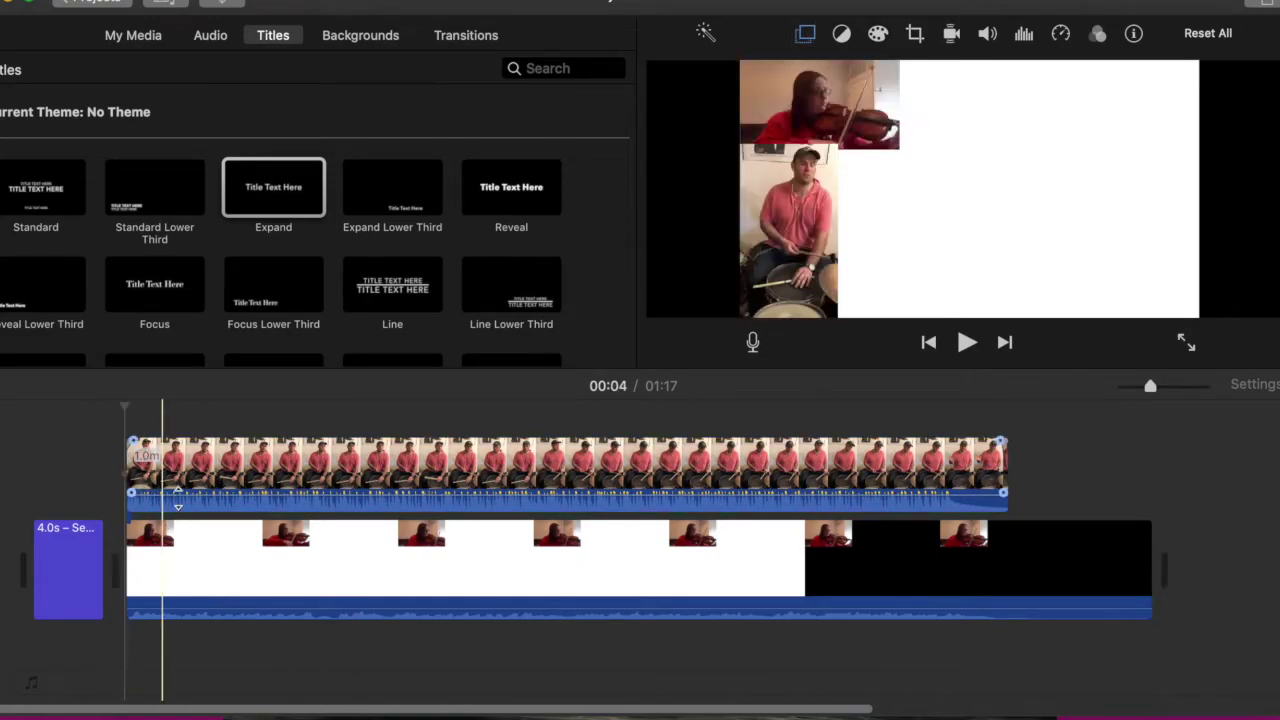
Step: Raise the violin clip's volume from 14% to 51%
{"action": "left_click", "coordinate": [206, 470]}
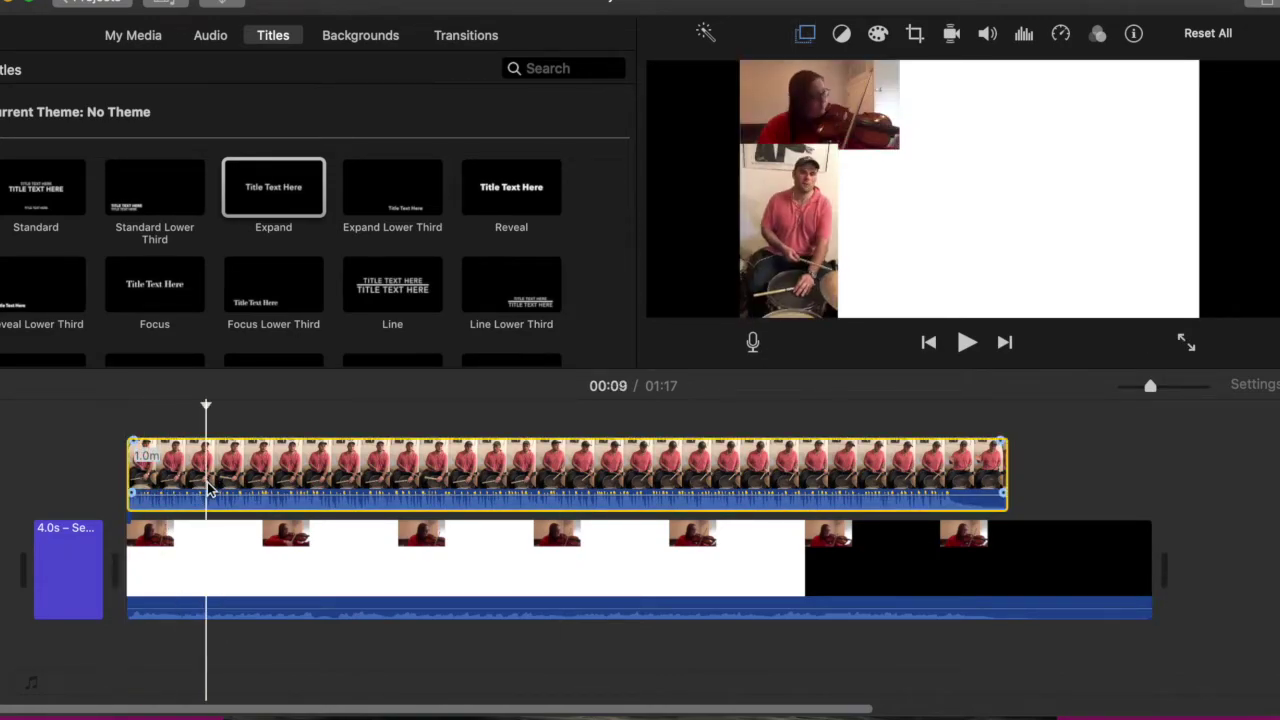
{"action": "left_click", "coordinate": [985, 35]}
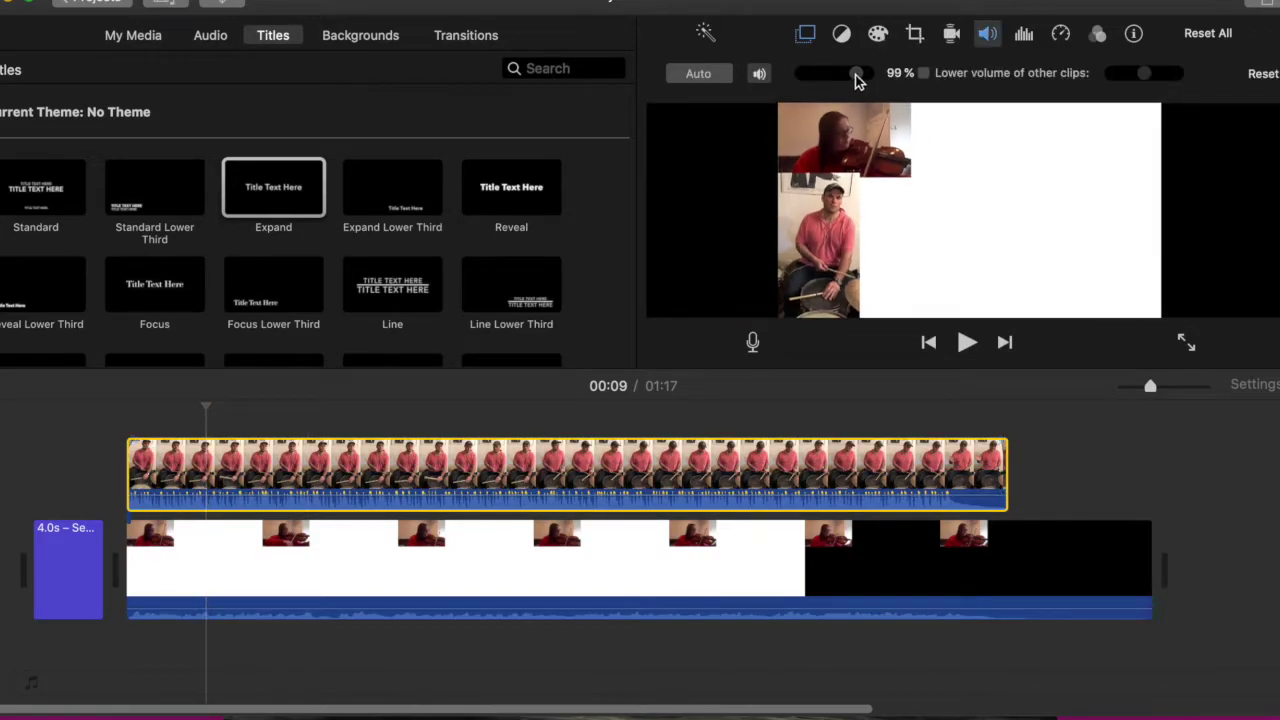
{"action": "left_click", "coordinate": [477, 531]}
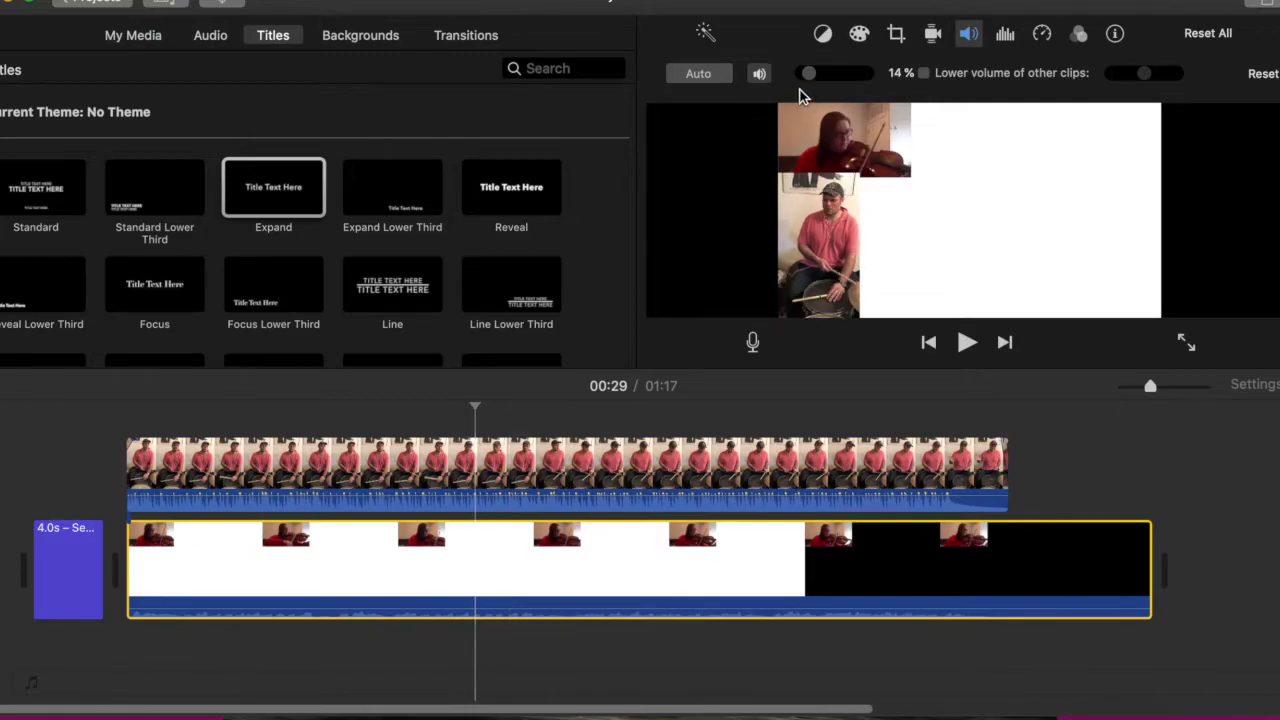
{"action": "left_click_drag", "start_coordinate": [808, 73], "coordinate": [830, 78]}
Step: Play back and nudge the drummer clip until its start lines up with the violin's
{"action": "left_click", "coordinate": [119, 455]}
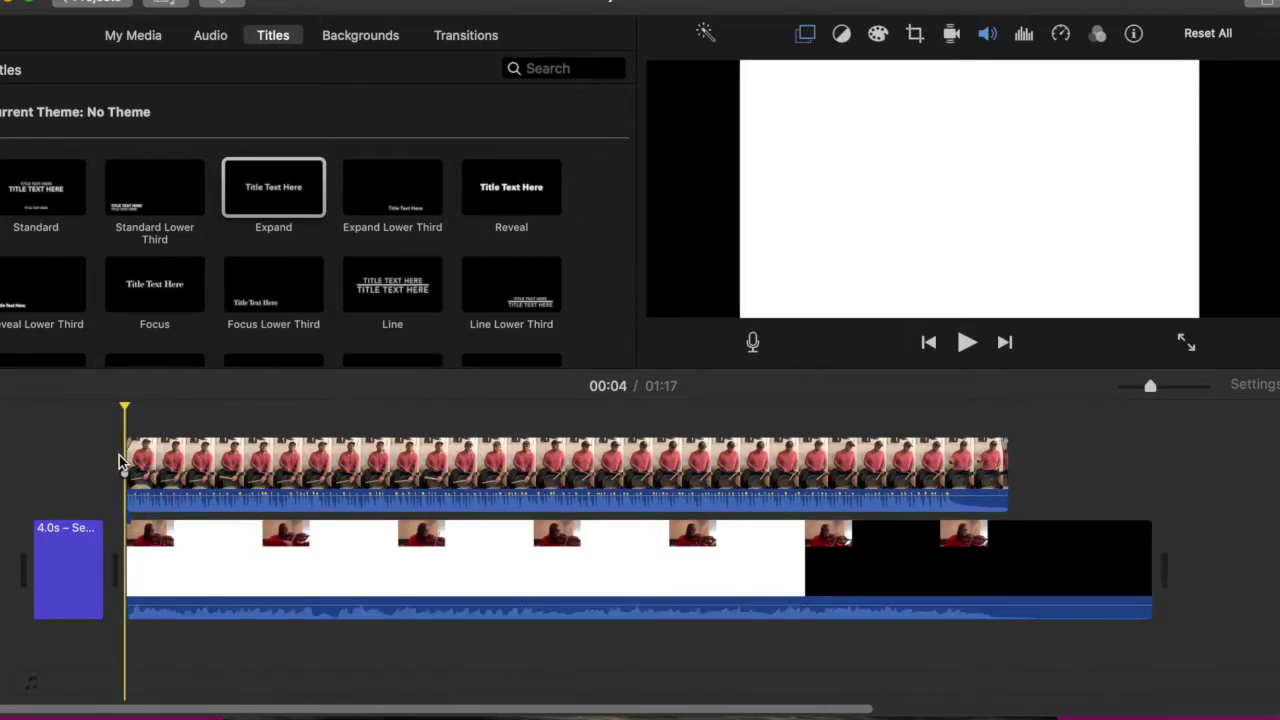
{"action": "key", "text": "space"}
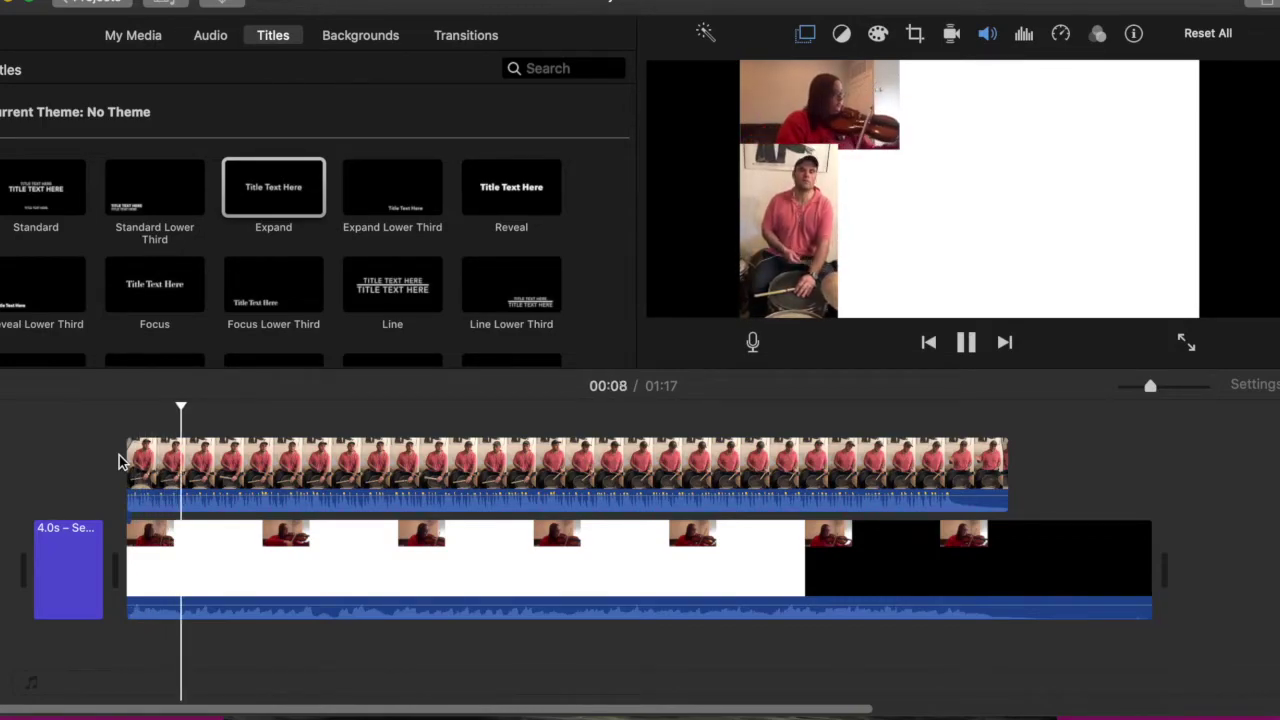
{"action": "key", "text": "space"}
{"action": "left_click", "coordinate": [170, 468]}
{"action": "left_click_drag", "start_coordinate": [184, 469], "coordinate": [195, 470]}
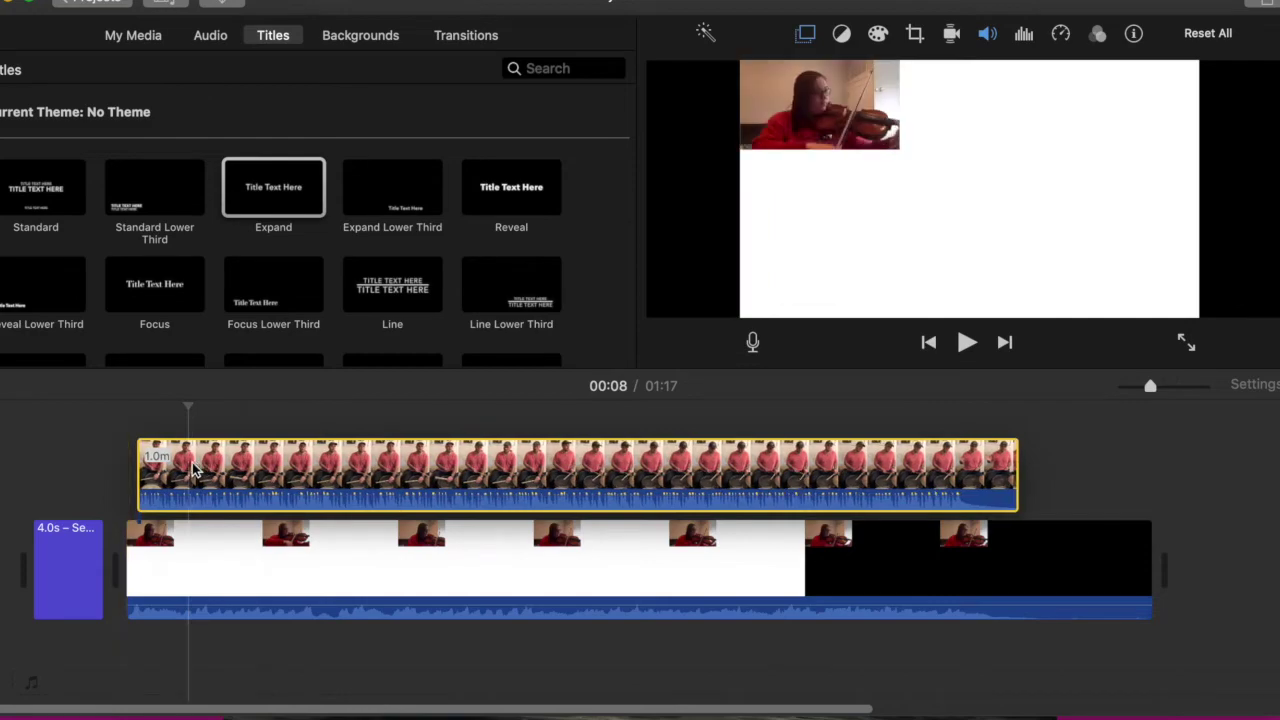
{"action": "key", "text": "space"}
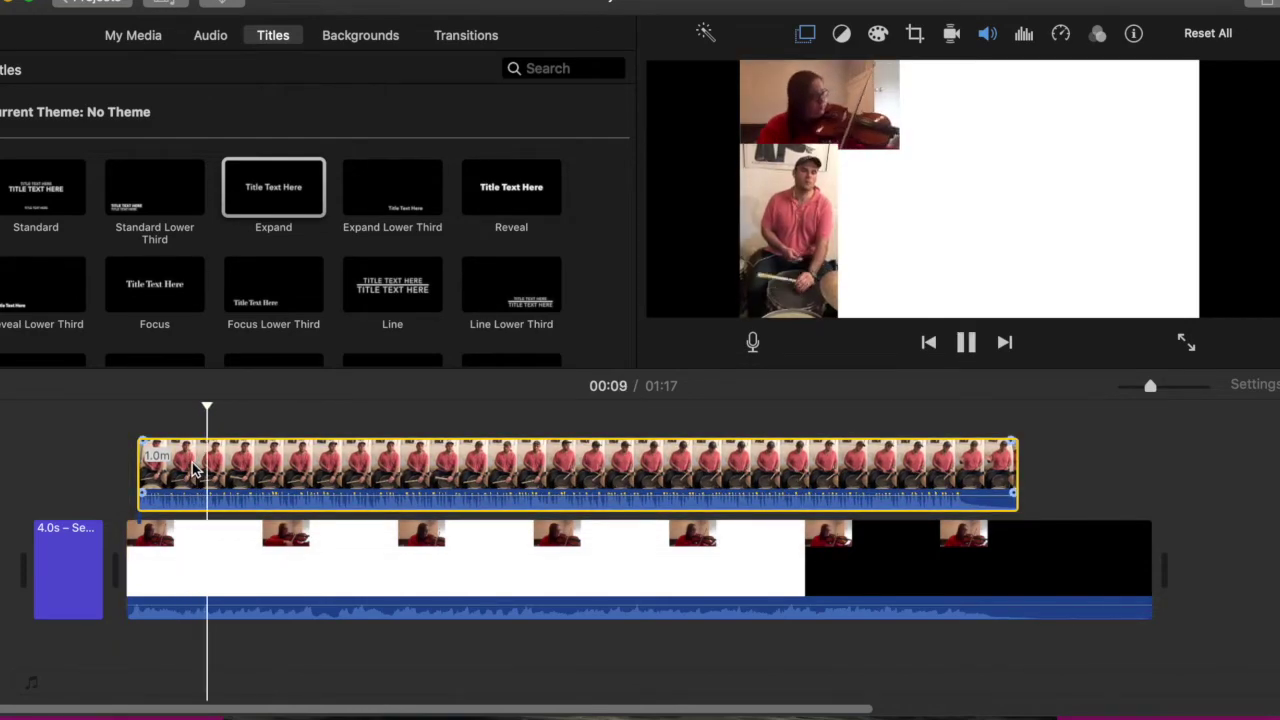
{"action": "key", "text": "space"}
{"action": "left_click_drag", "start_coordinate": [270, 465], "coordinate": [264, 462]}
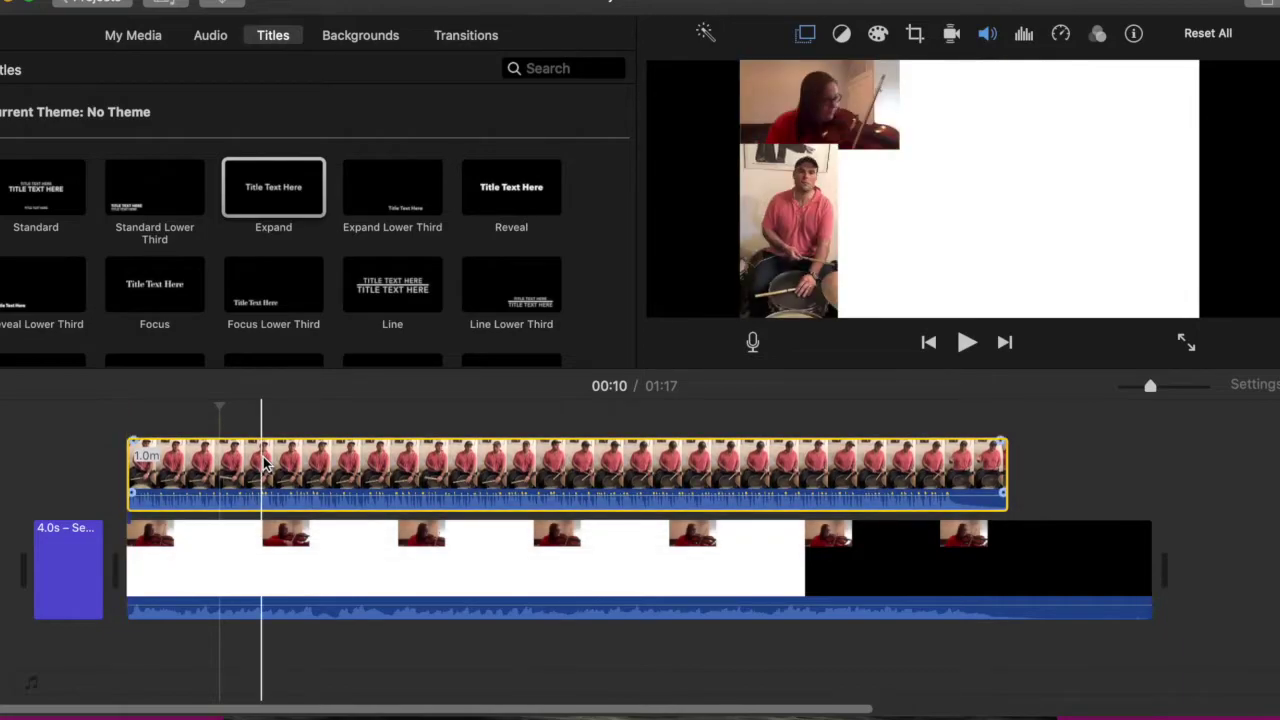
Step: Split the drummer clip at the playhead and detach the audio from its first piece
{"action": "right_click", "coordinate": [157, 456]}
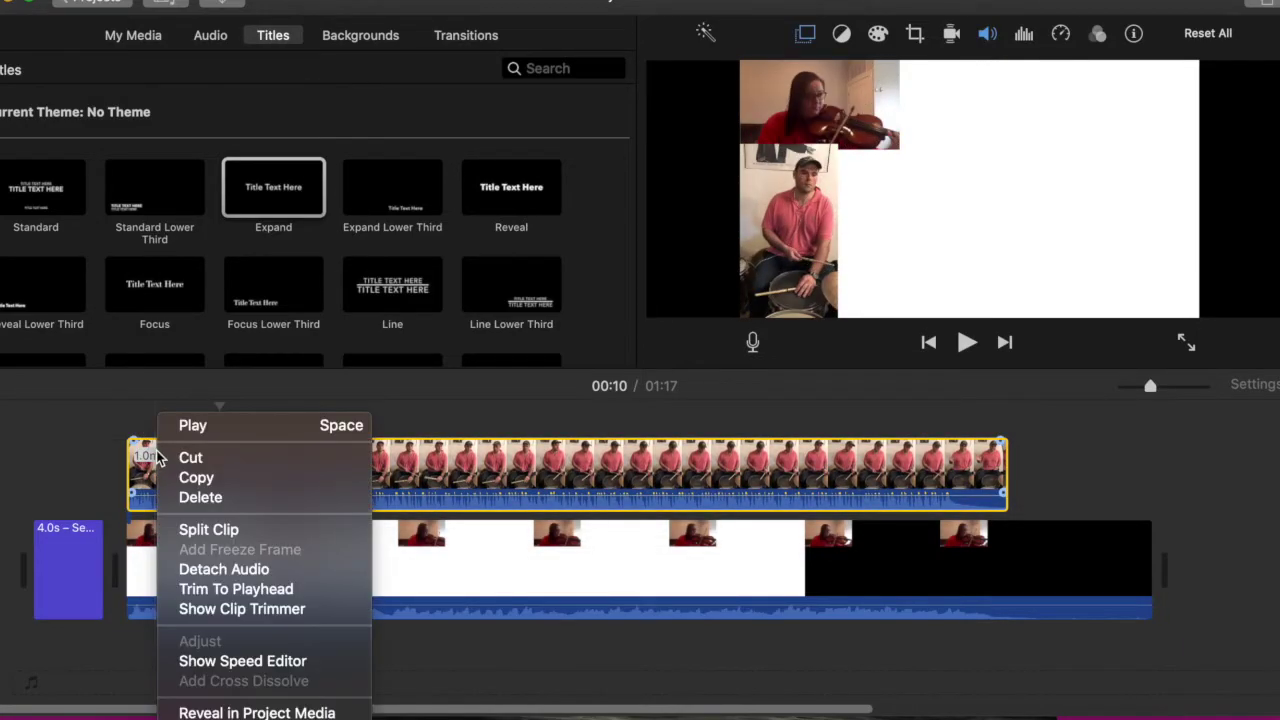
{"action": "left_click", "coordinate": [185, 530]}
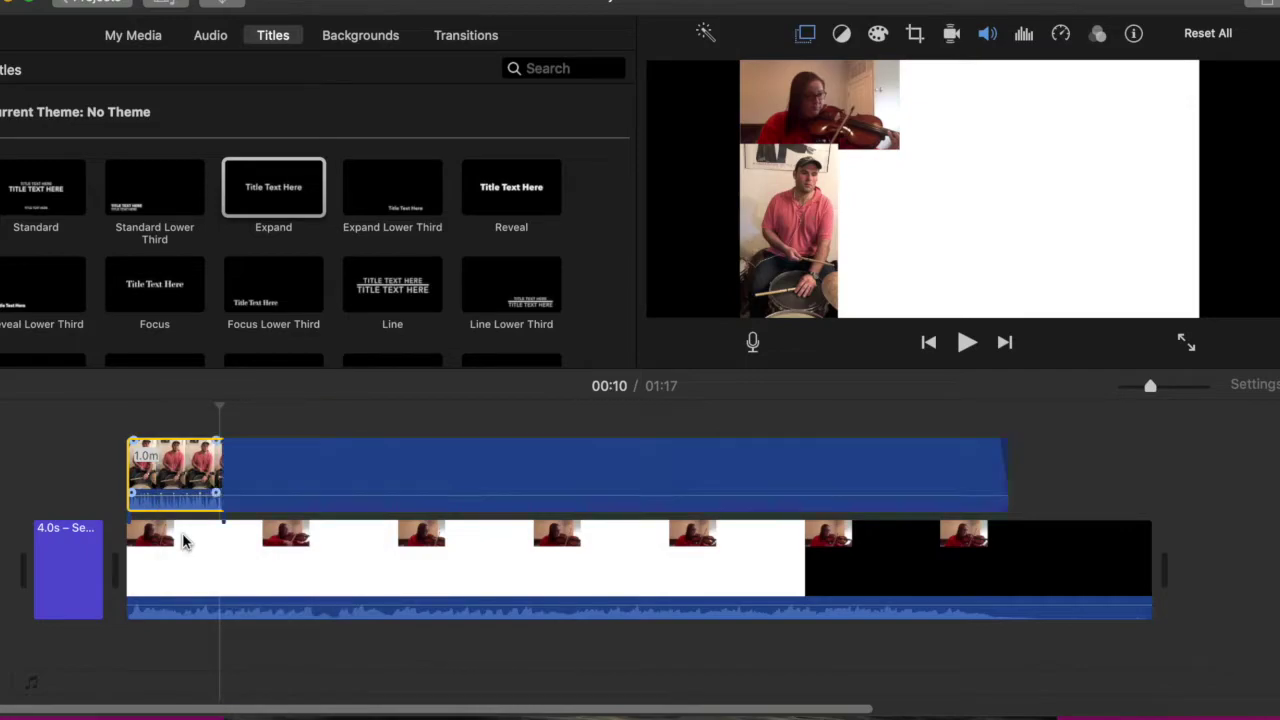
{"action": "right_click", "coordinate": [187, 507]}
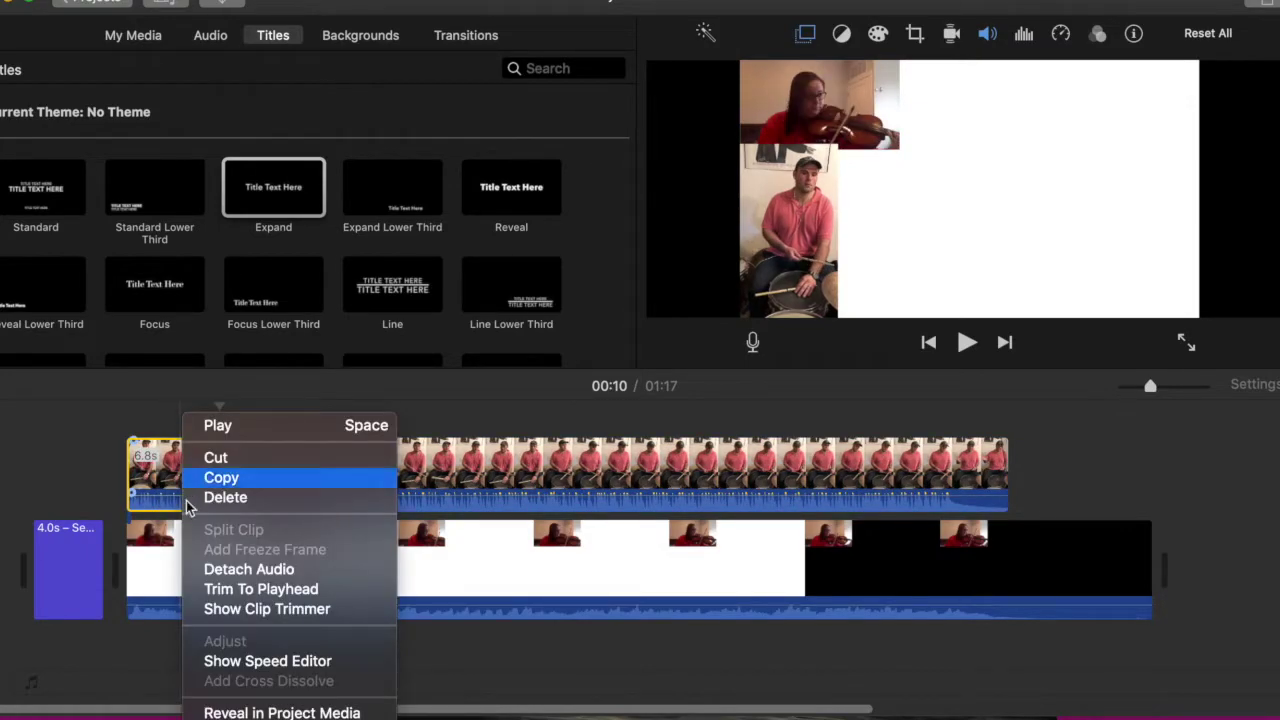
{"action": "left_click", "coordinate": [232, 569]}
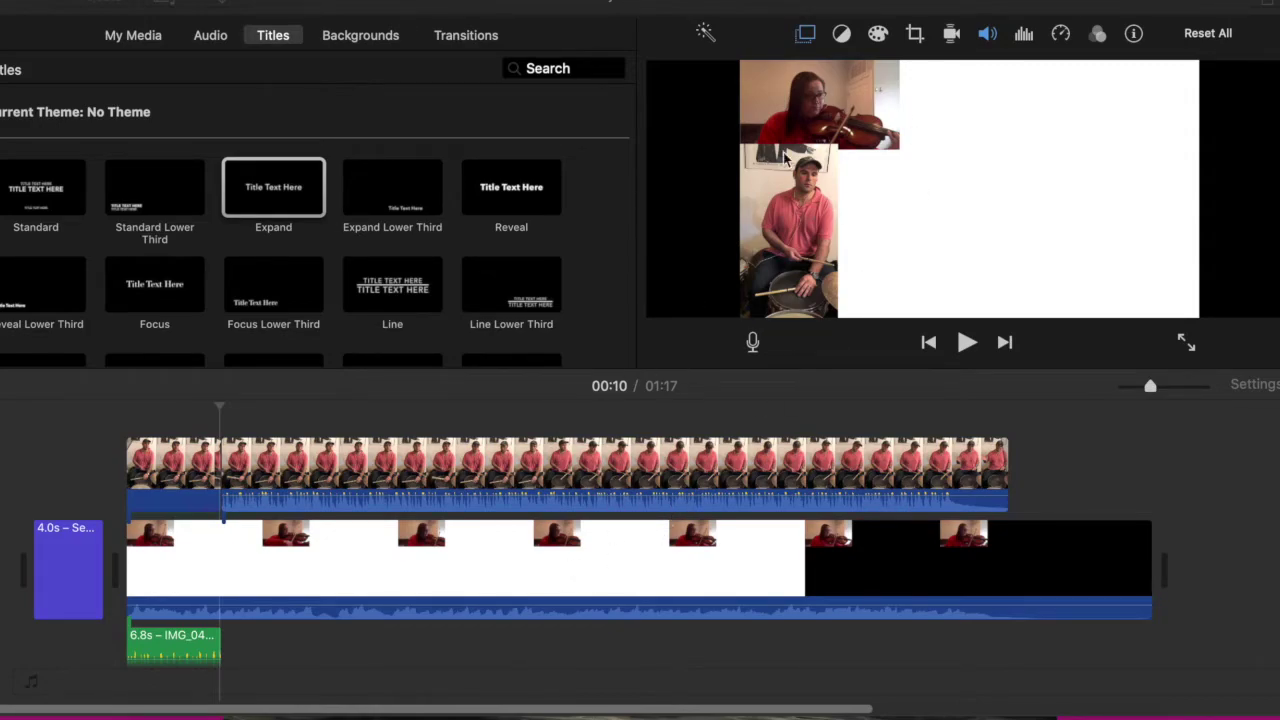
{"action": "left_click", "coordinate": [670, 462]}
Step: Delete the drummer and violin clips, leaving only the opening title card
{"action": "key", "text": "Delete"}
{"action": "left_click", "coordinate": [600, 543]}
{"action": "key", "text": "Delete"}
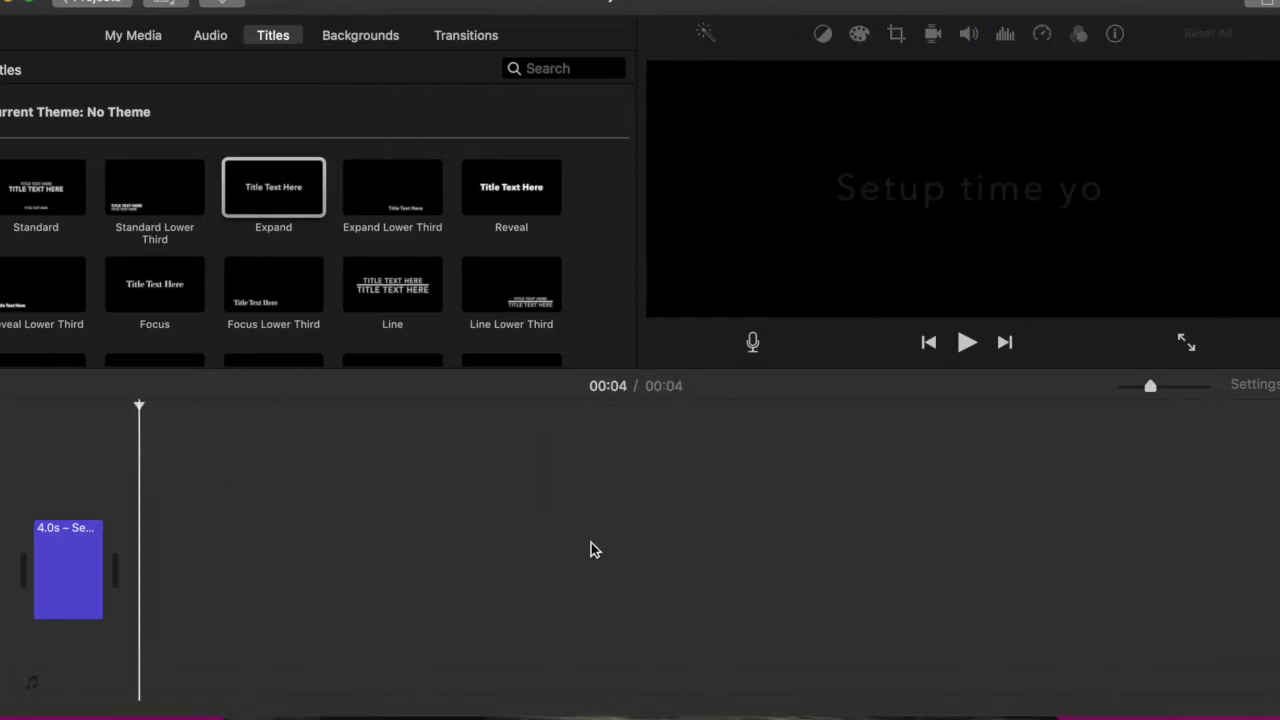
{"action": "left_click", "coordinate": [75, 588]}
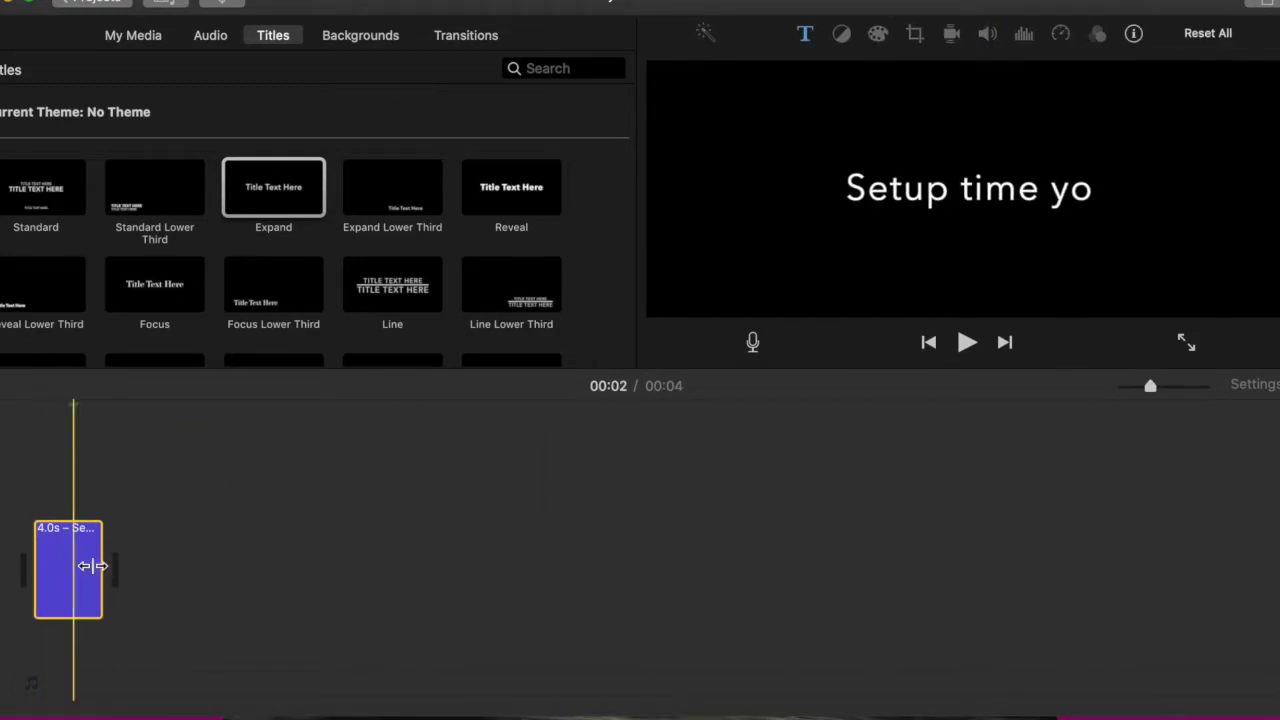
{"action": "left_click", "coordinate": [124, 550]}
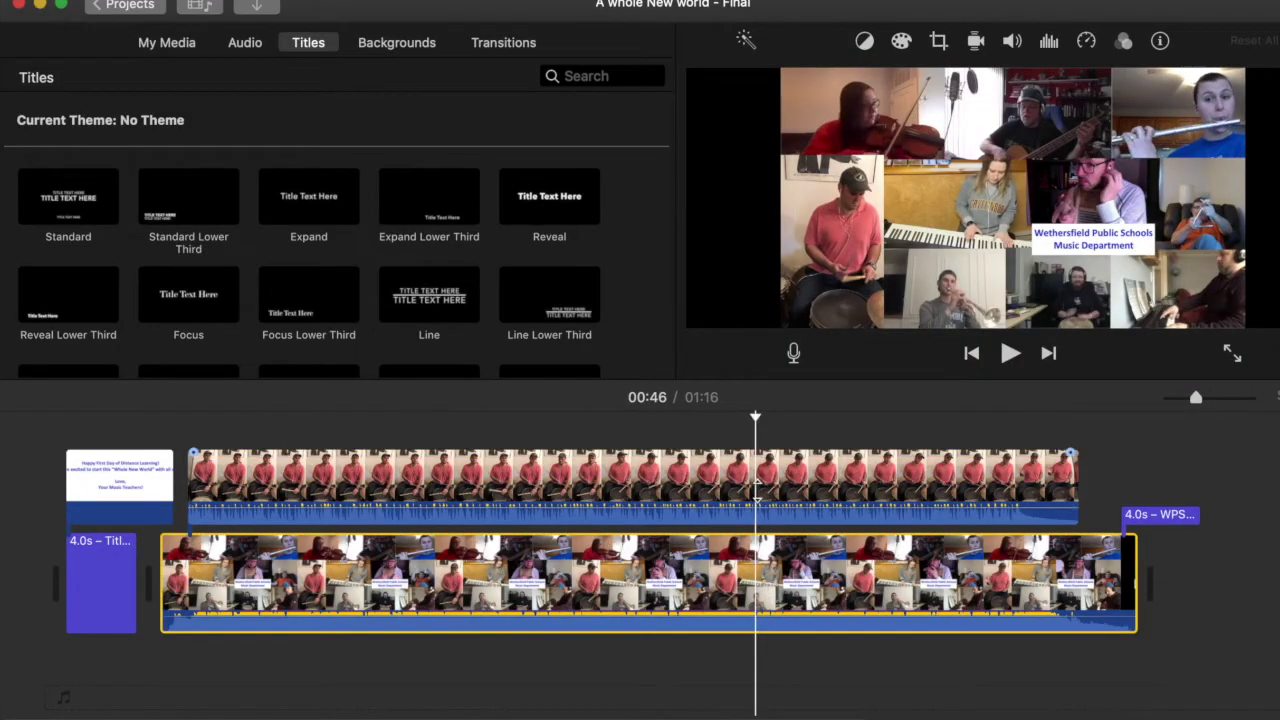
Step: Inspect the performer grid and drummer clips' volume, then select the closing WPS MUSIC 2020 title
{"action": "left_click", "coordinate": [1038, 43]}
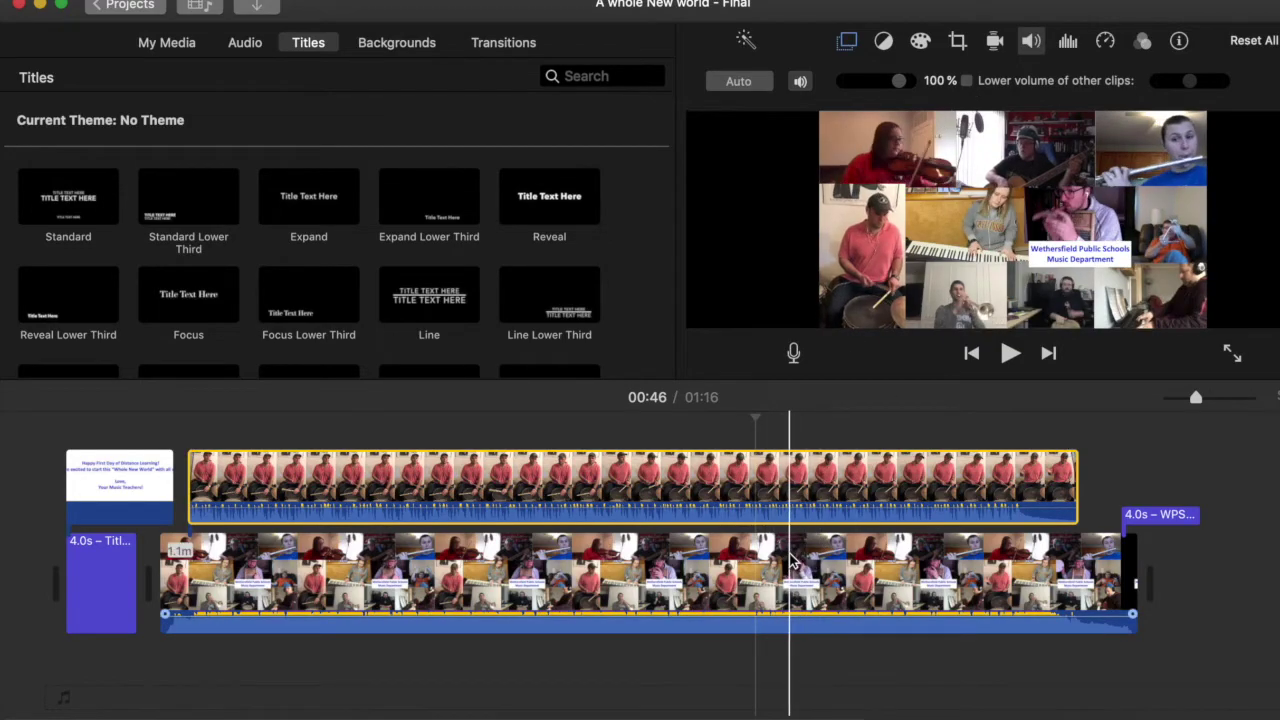
{"action": "left_click", "coordinate": [788, 585]}
{"action": "left_click", "coordinate": [770, 482]}
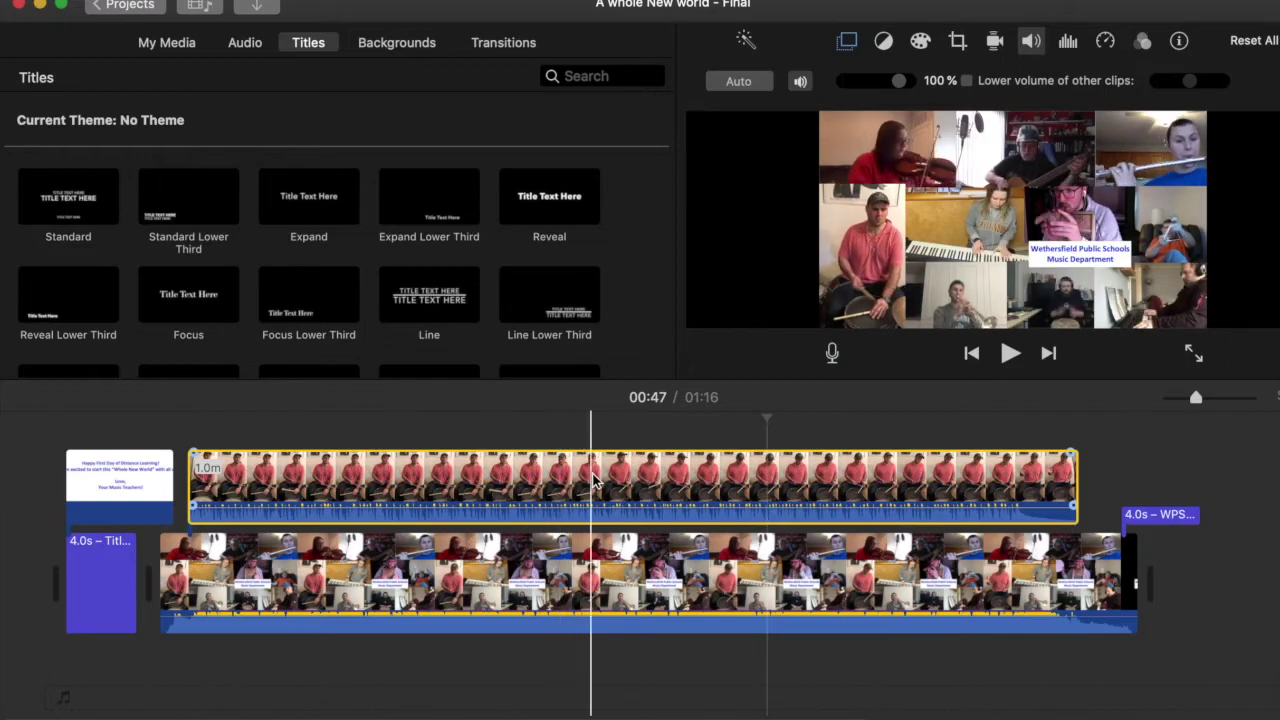
{"action": "left_click", "coordinate": [555, 566]}
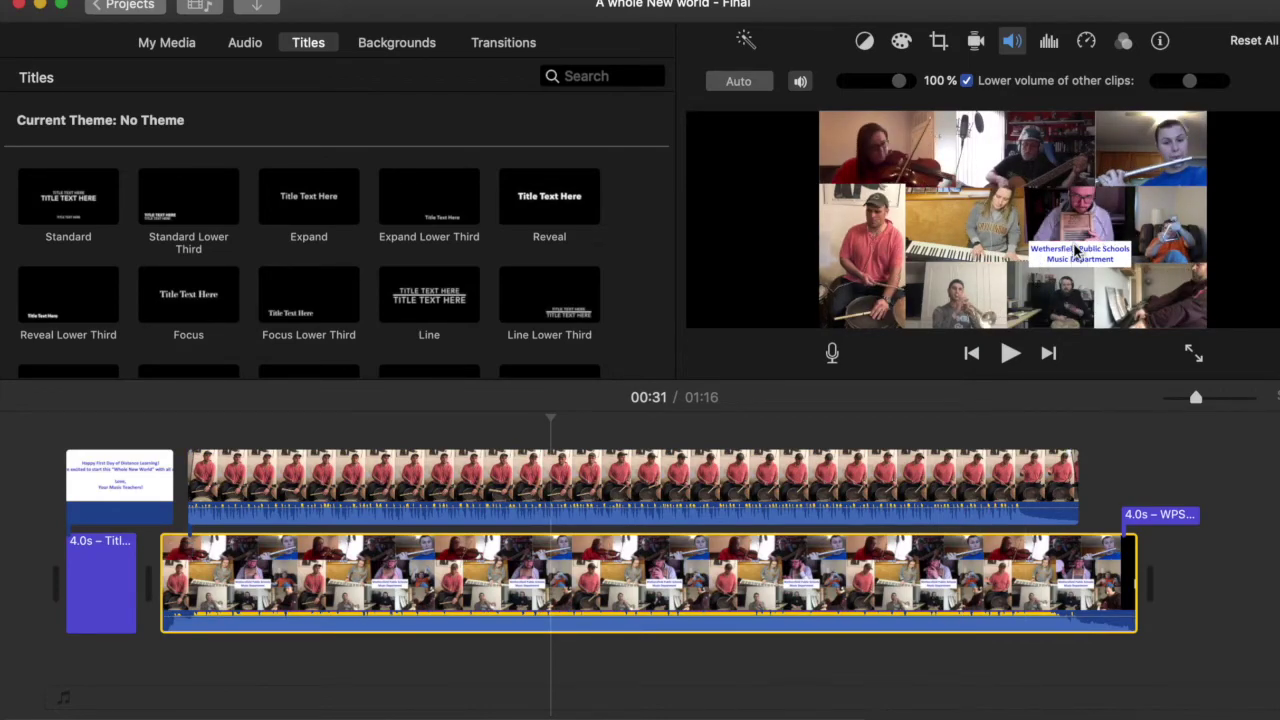
{"action": "left_click", "coordinate": [1160, 516]}
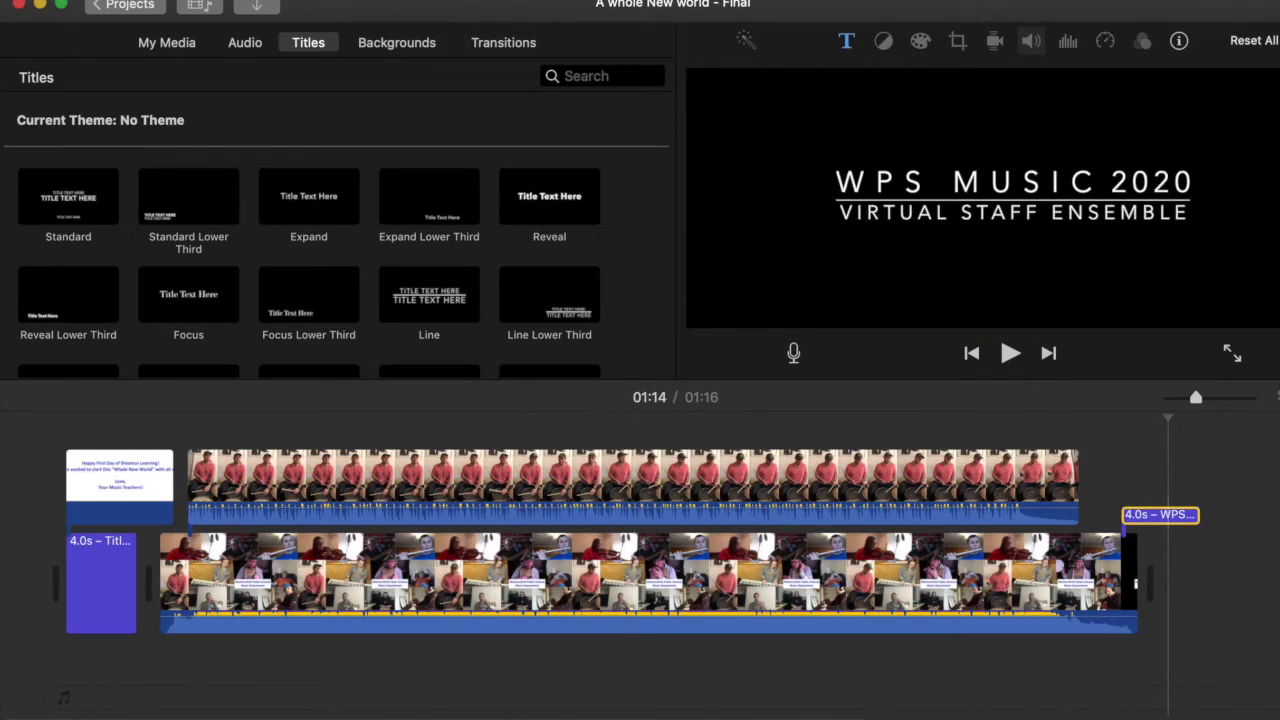